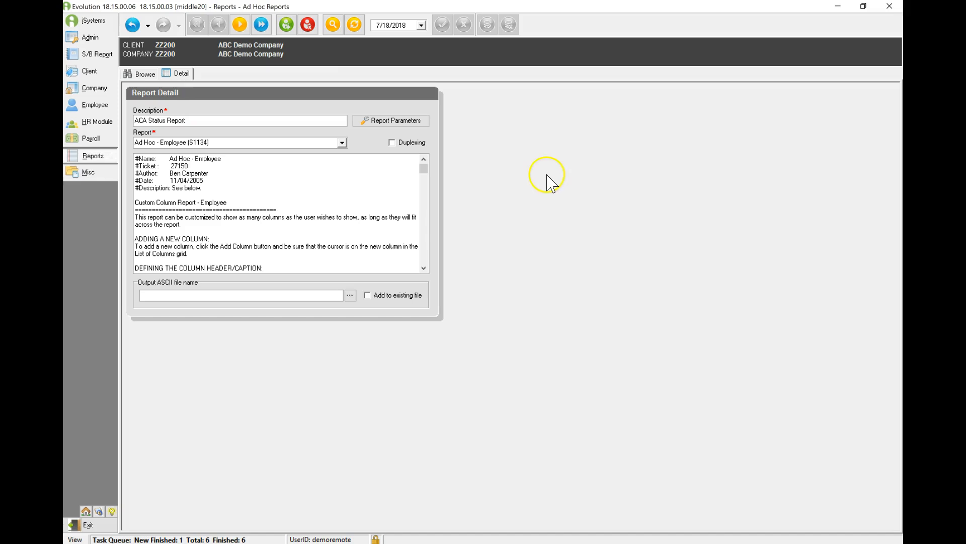
# Step: Create and save a new report record based on Ad Hoc - Employee (S1134) with the description "Employee Zip Code"
pyautogui.click(286, 27)
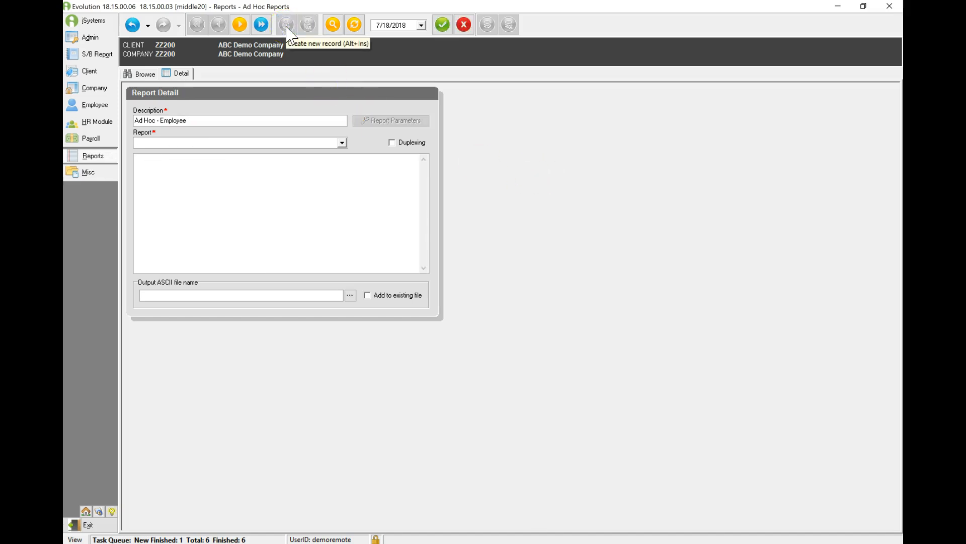
pyautogui.click(342, 143)
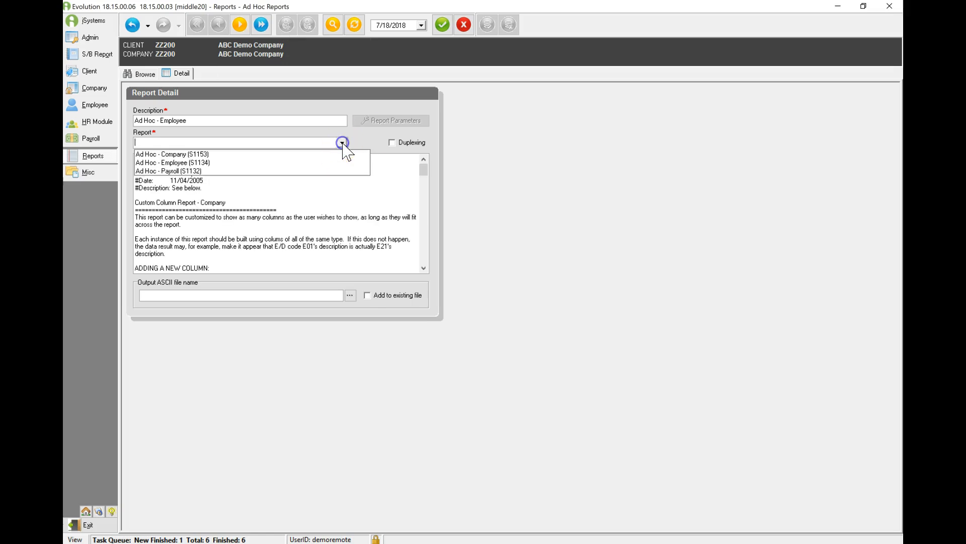
pyautogui.click(208, 162)
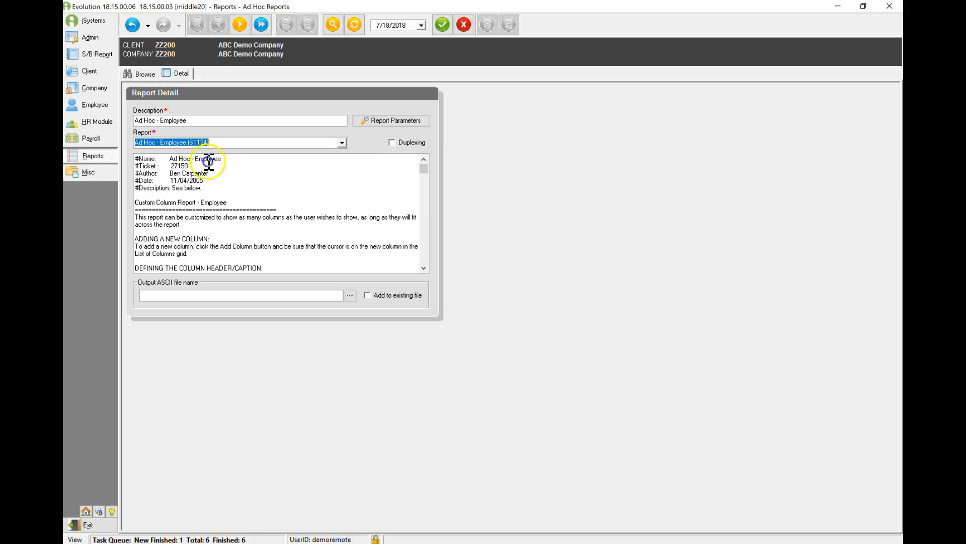
pyautogui.moveTo(201, 120); pyautogui.dragTo(124, 117)
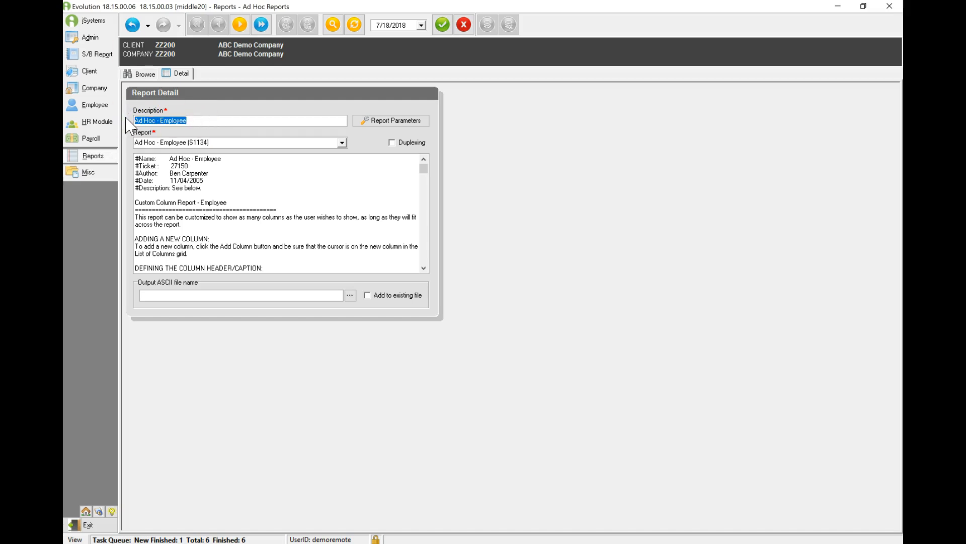
pyautogui.write('Employee Zip Code')
pyautogui.click(442, 24)
pyautogui.click(488, 25)
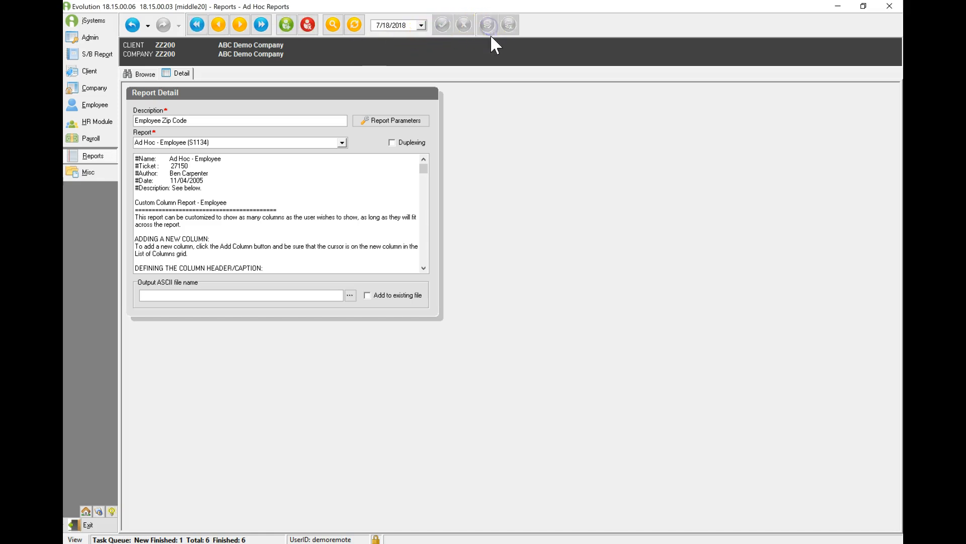
# Step: Open the report's parameters and delete the Custom Employee Code column from the column list
pyautogui.click(380, 122)
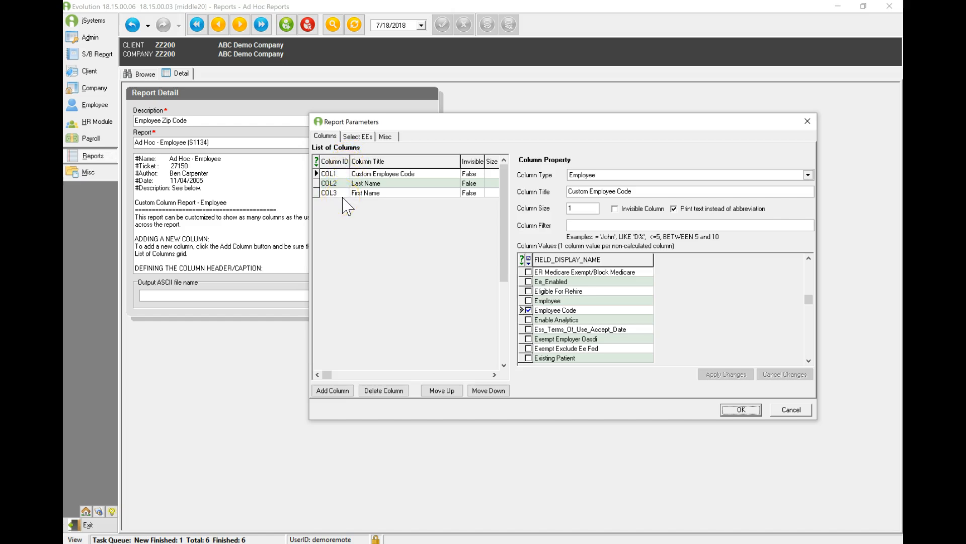
pyautogui.click(395, 173)
pyautogui.click(342, 397)
pyautogui.click(331, 390)
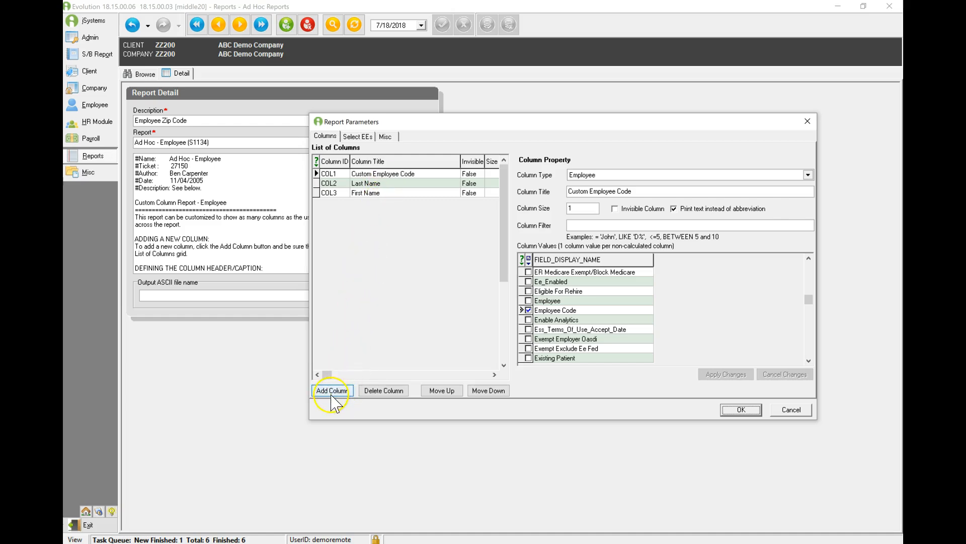
pyautogui.click(387, 390)
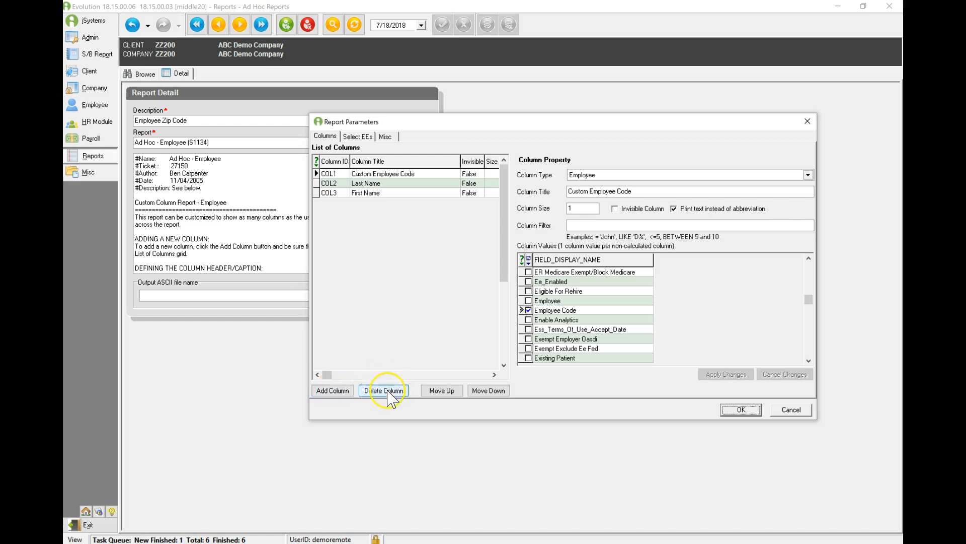
pyautogui.click(418, 173)
pyautogui.click(422, 208)
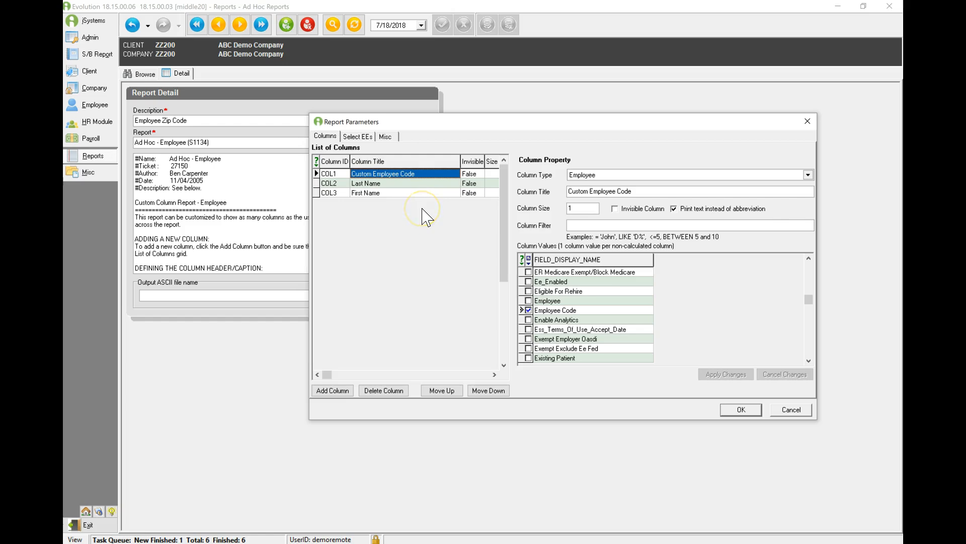
pyautogui.click(382, 391)
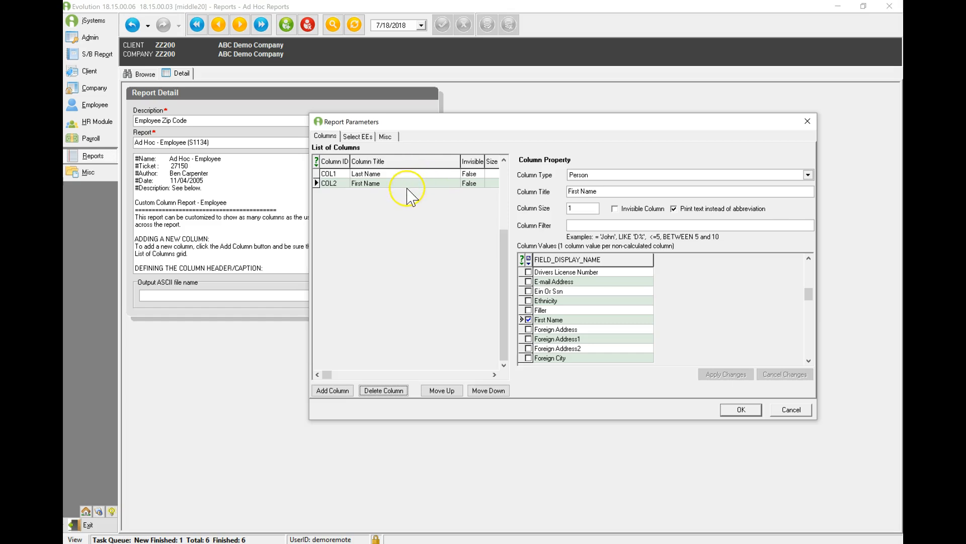
# Step: Clear the column size of the Last Name column and apply the change
pyautogui.click(383, 175)
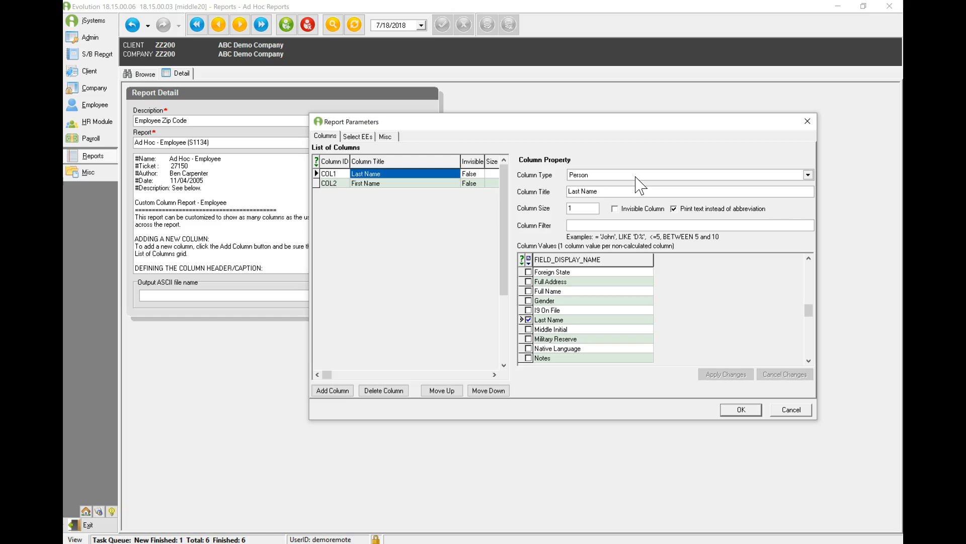
pyautogui.click(593, 207)
pyautogui.click(583, 209)
pyautogui.press('BackSpace')
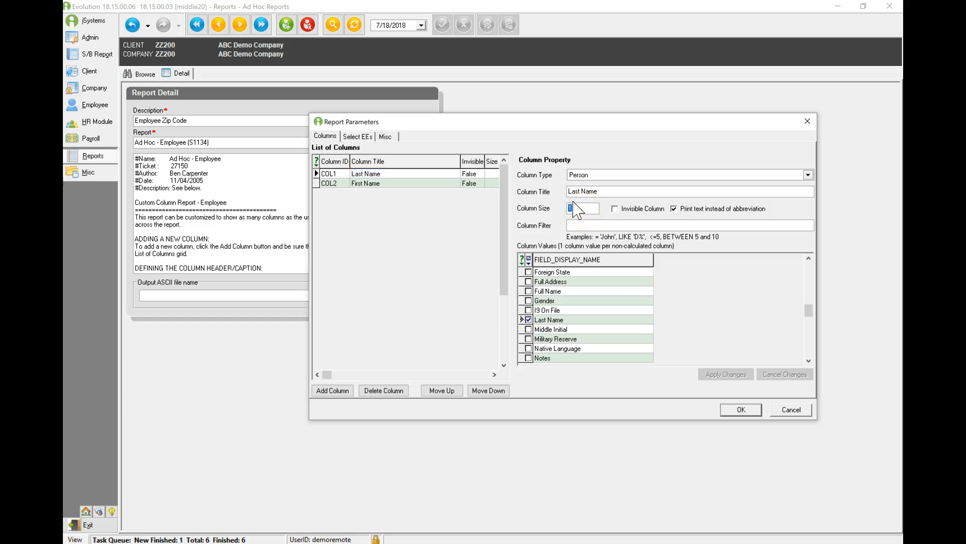
pyautogui.click(719, 375)
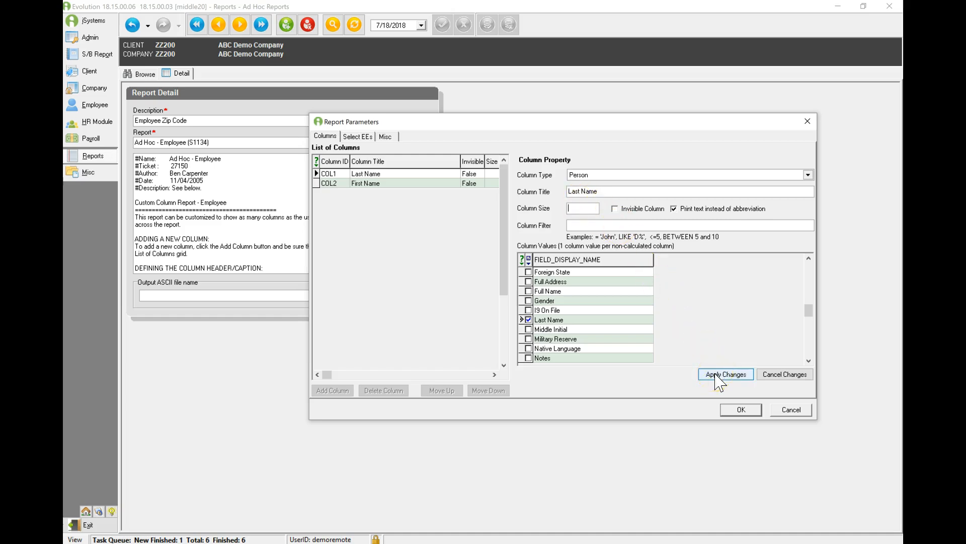
pyautogui.click(719, 375)
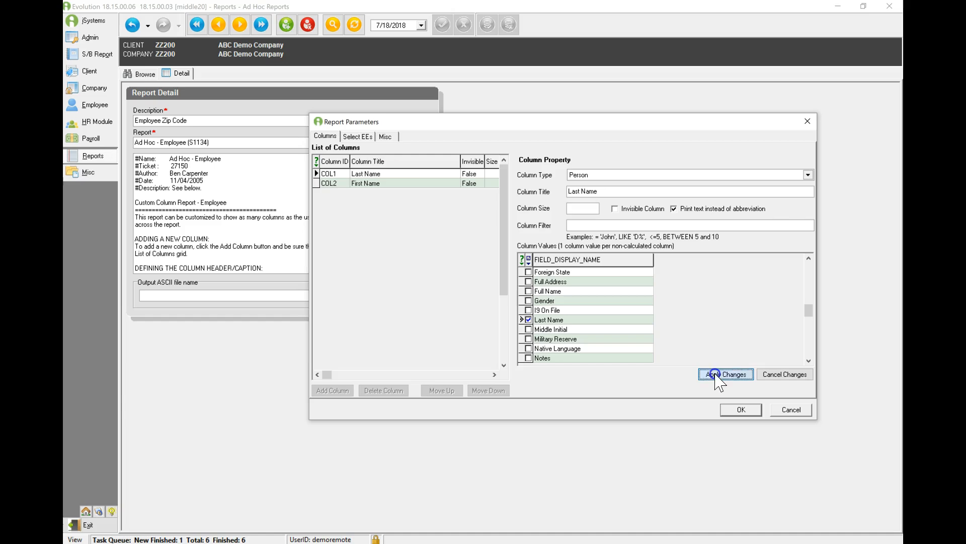
# Step: Clear the column size of the First Name column and apply the change
pyautogui.click(369, 184)
pyautogui.click(577, 208)
pyautogui.write('1')
pyautogui.press('BackSpace')
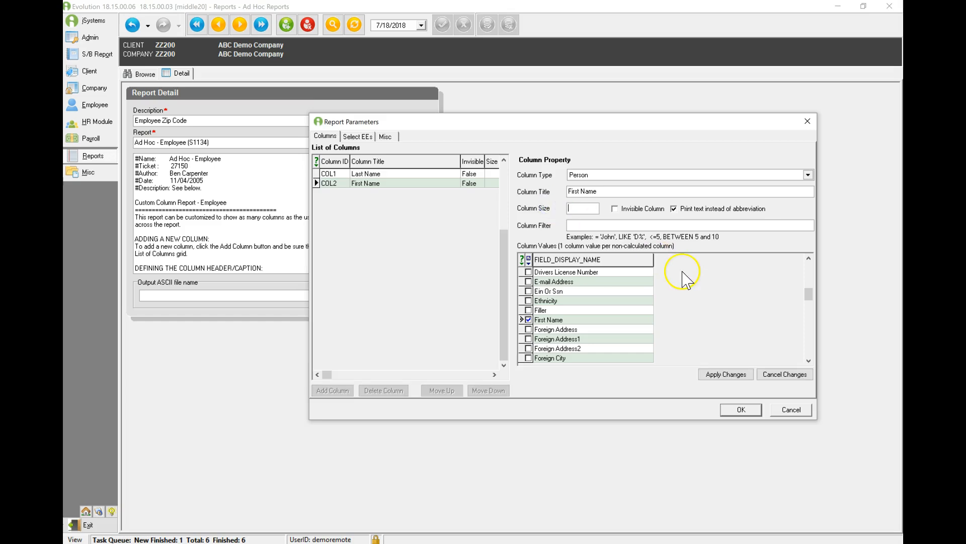
pyautogui.click(744, 375)
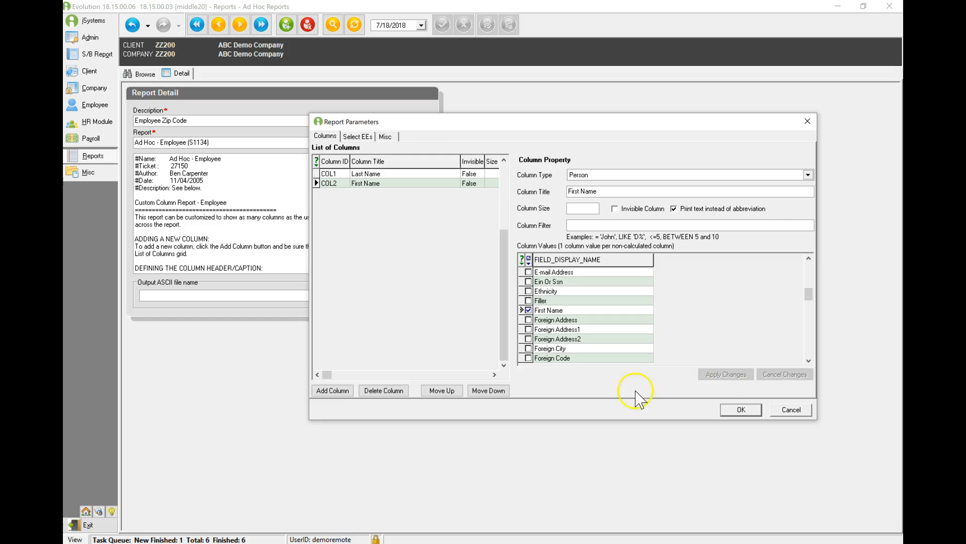
# Step: Add a new third column to the report and set its column type to Employee
pyautogui.click(367, 447)
pyautogui.click(335, 391)
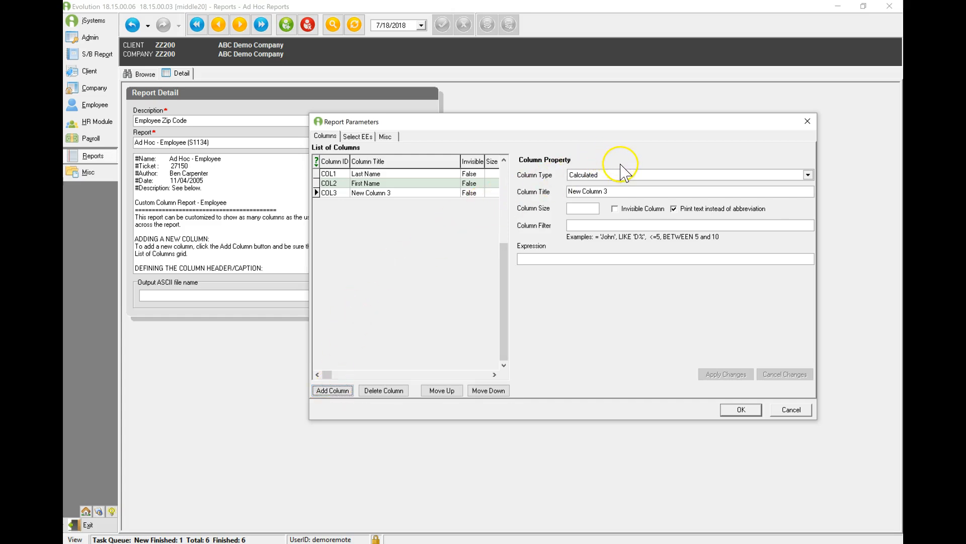
pyautogui.click(808, 175)
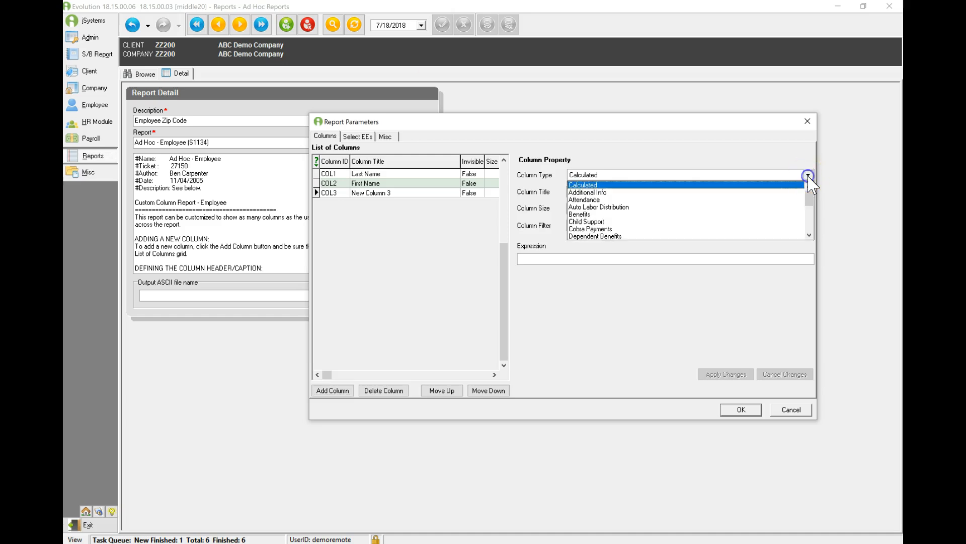
pyautogui.click(809, 199)
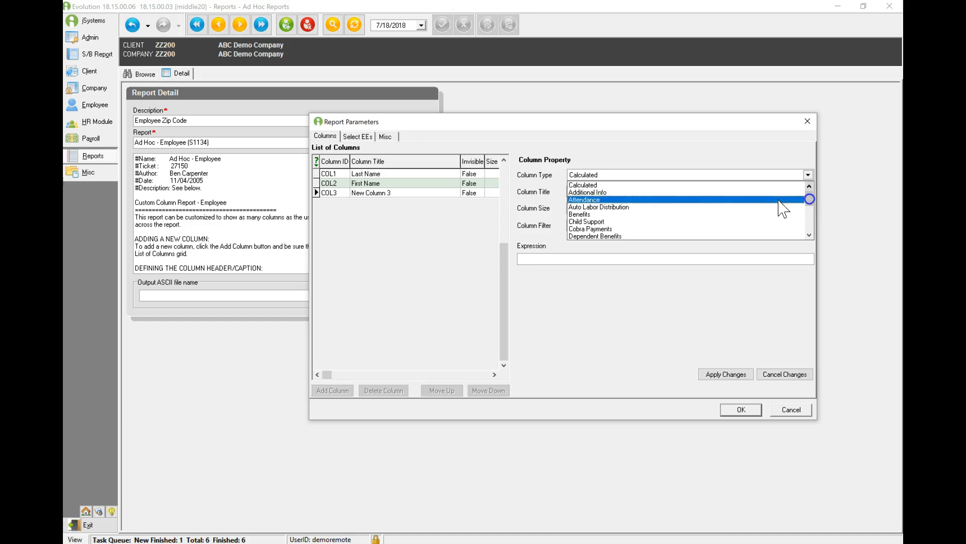
pyautogui.click(810, 202)
pyautogui.moveTo(811, 201)
pyautogui.mouseDown()
pyautogui.moveTo(811, 224)
pyautogui.moveTo(811, 198)
pyautogui.mouseUp()
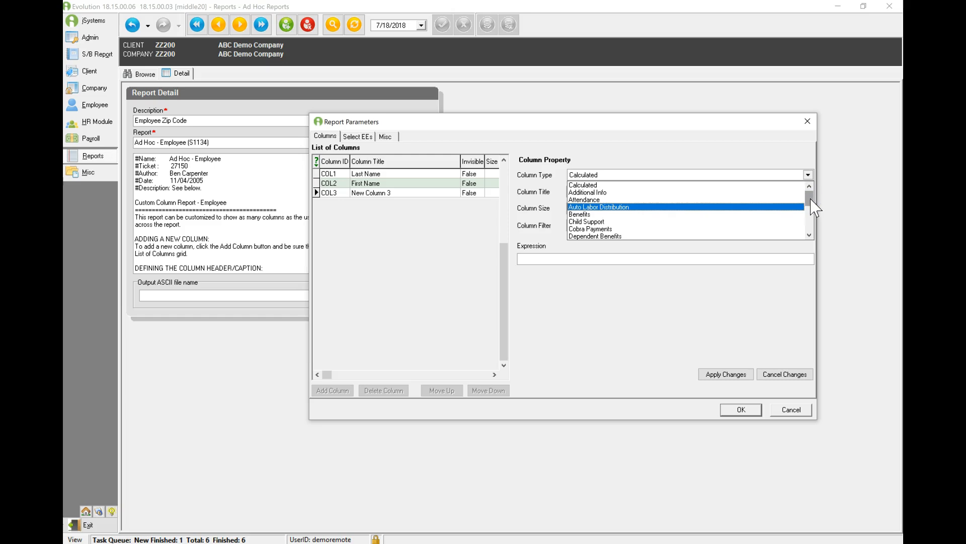
pyautogui.moveTo(811, 199); pyautogui.dragTo(811, 216)
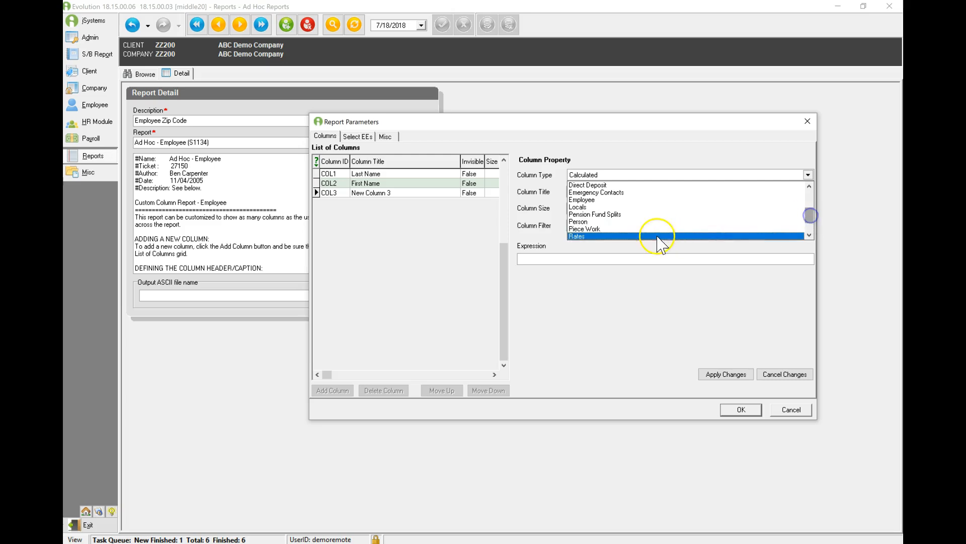
pyautogui.click(627, 202)
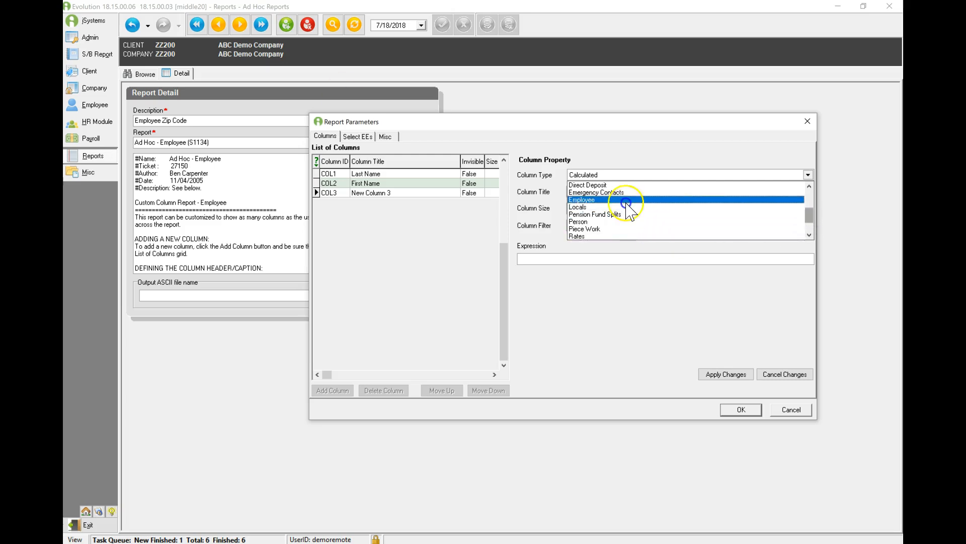
pyautogui.moveTo(808, 265); pyautogui.dragTo(811, 288)
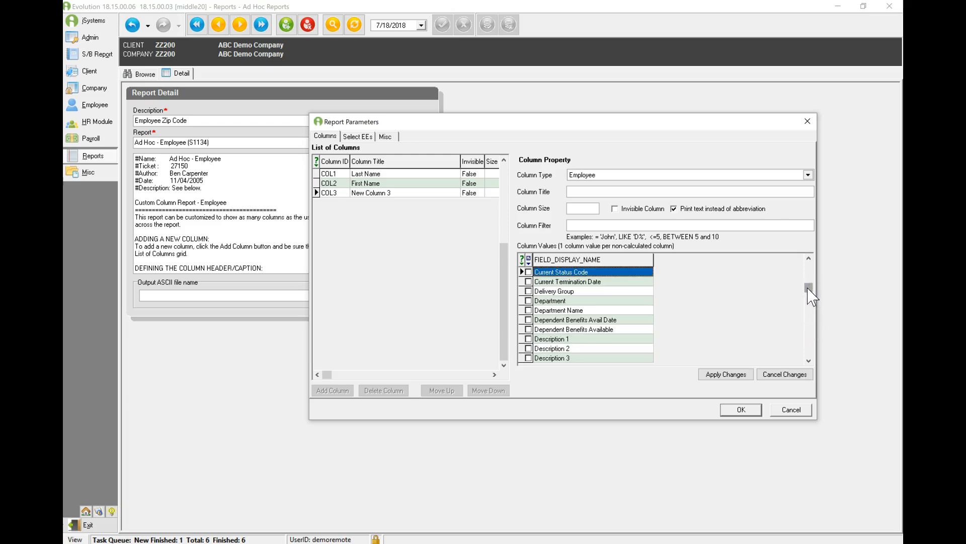
# Step: Change the new column's type to Person and select Zip Code as its column value
pyautogui.click(808, 176)
pyautogui.click(807, 176)
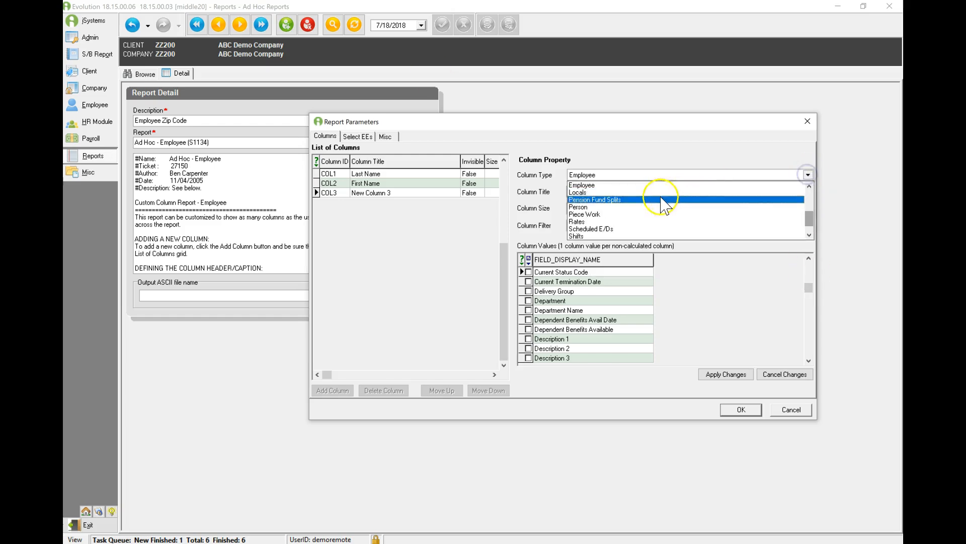
pyautogui.click(636, 207)
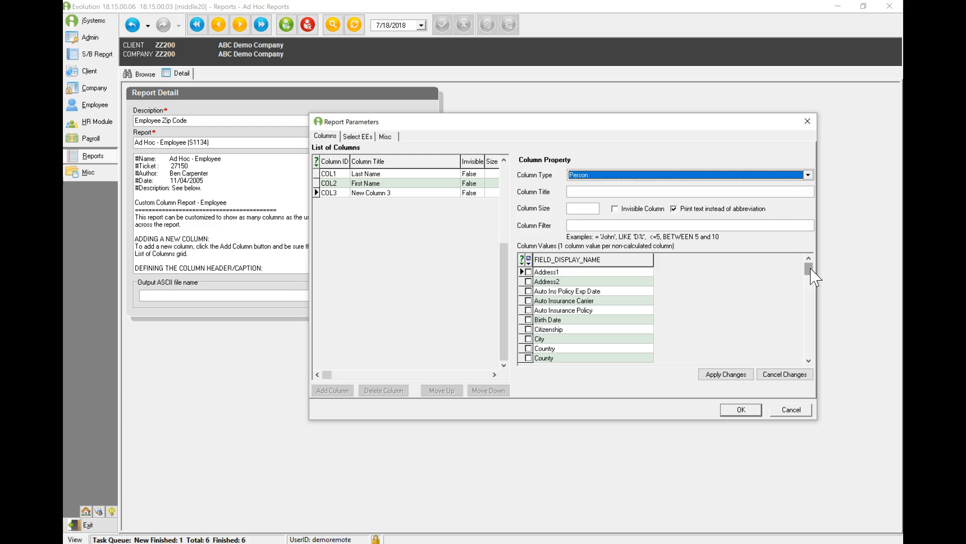
pyautogui.moveTo(809, 270); pyautogui.dragTo(813, 356)
pyautogui.click(528, 358)
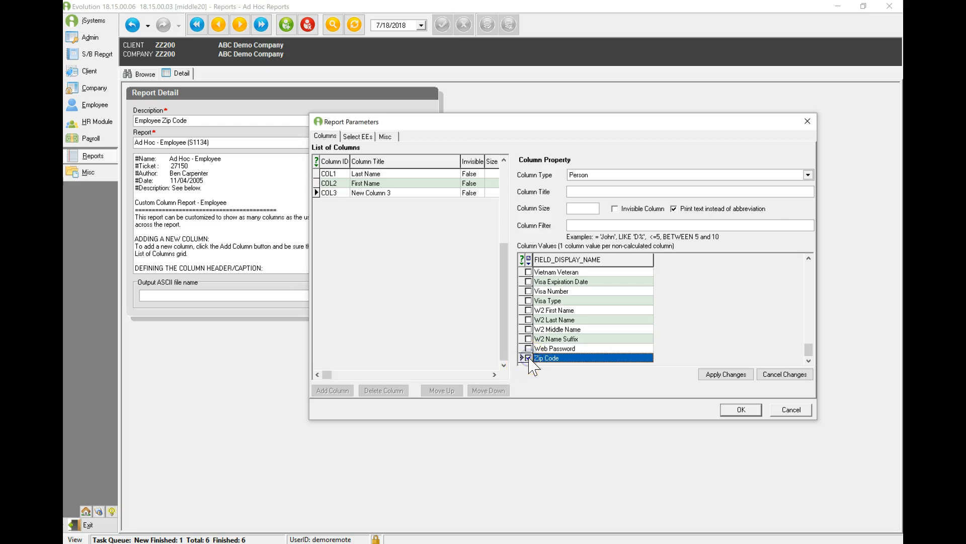
# Step: Title the new column "Zip Code" and apply the changes
pyautogui.click(598, 192)
pyautogui.write('Zip Code')
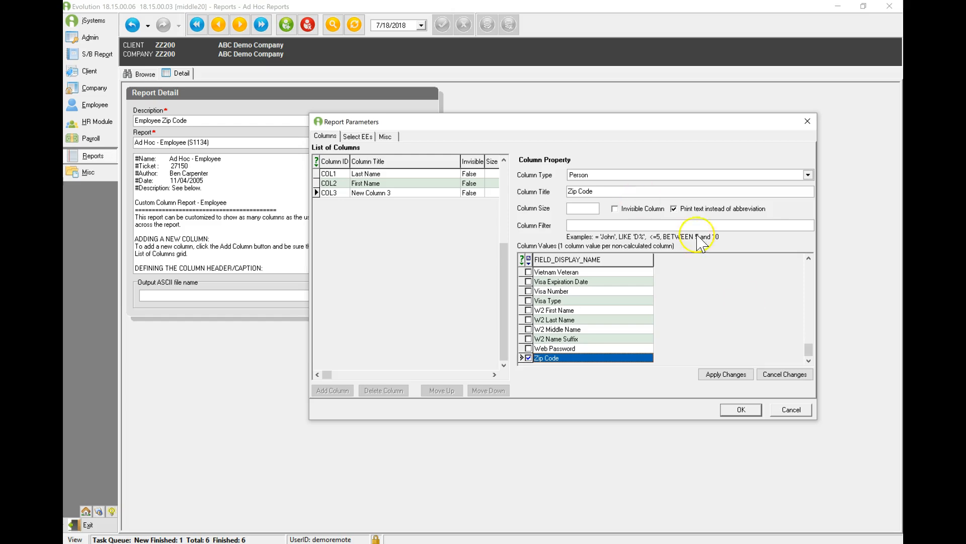
pyautogui.click(728, 375)
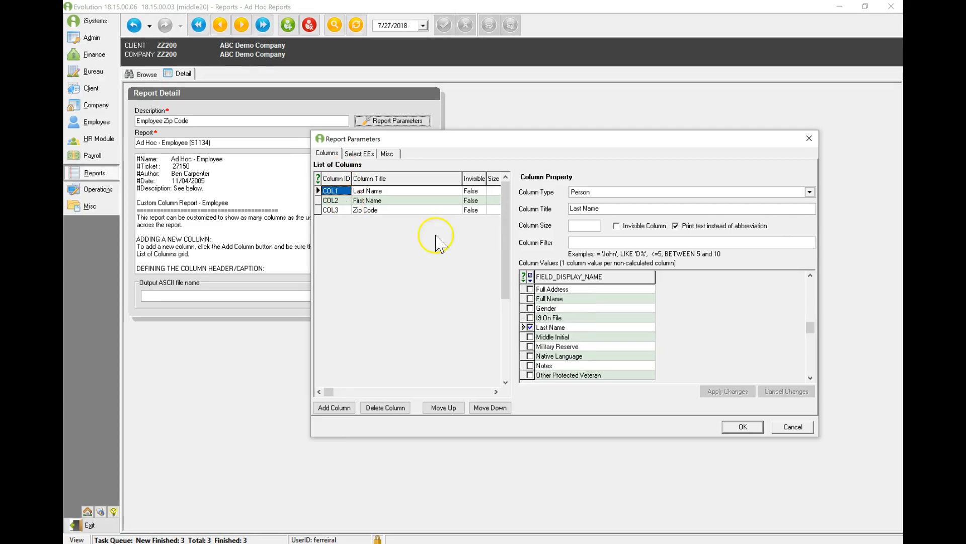
# Step: Move the Zip Code column up one place and back down below First Name
pyautogui.click(409, 210)
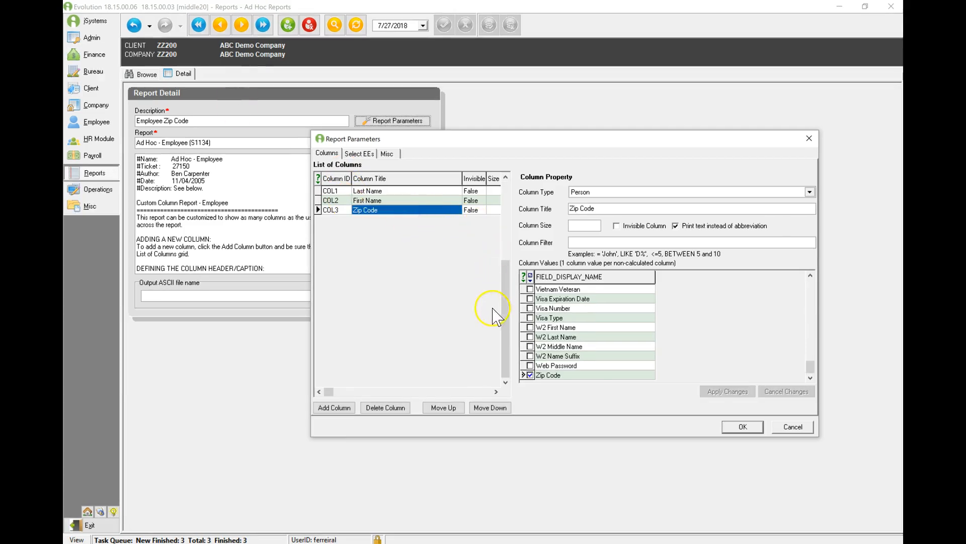
pyautogui.click(455, 410)
pyautogui.click(453, 408)
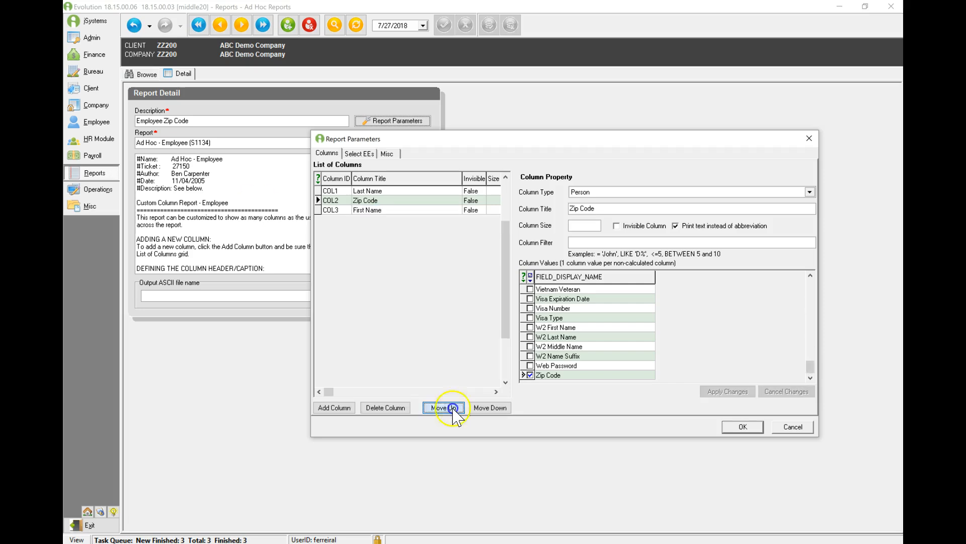
pyautogui.click(483, 410)
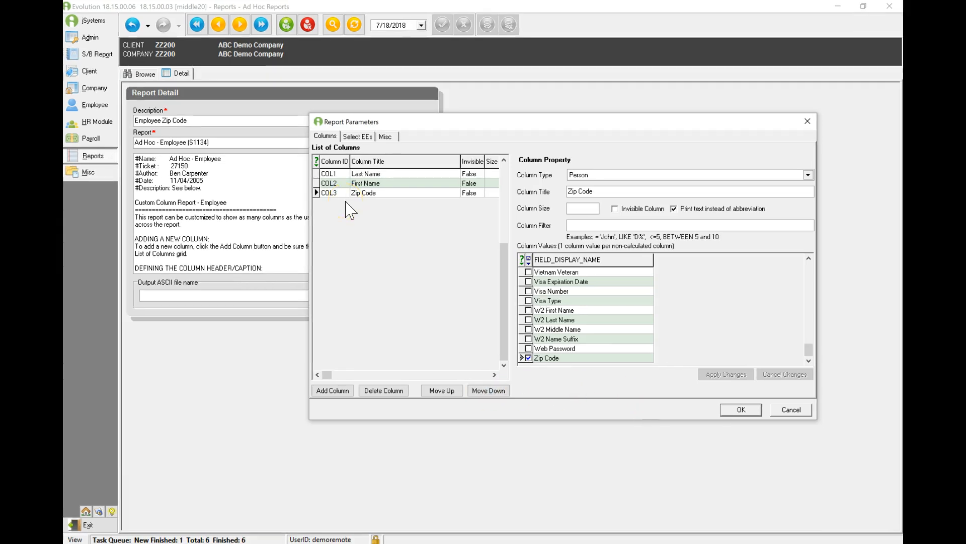
# Step: Check the employee selection list and try sorting the report results by column 3
pyautogui.click(359, 137)
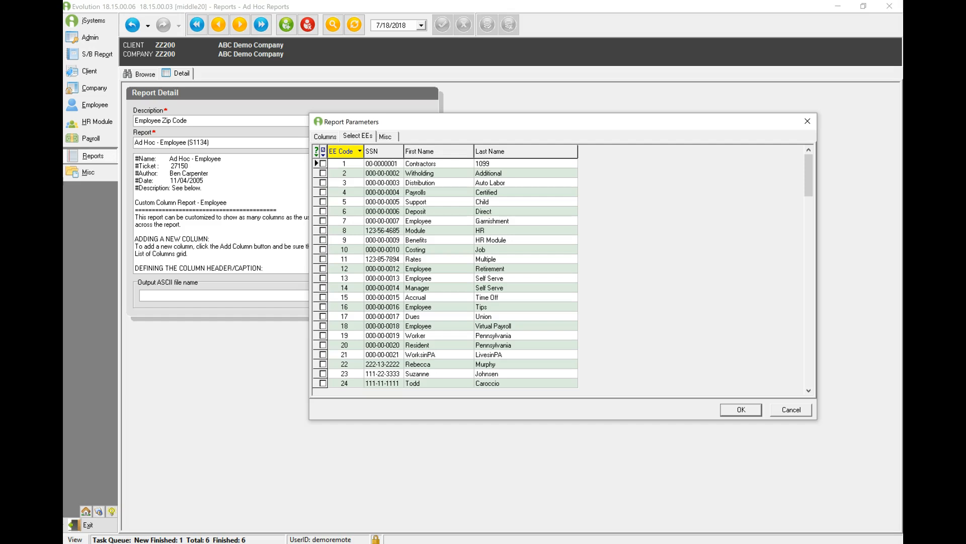
pyautogui.click(386, 138)
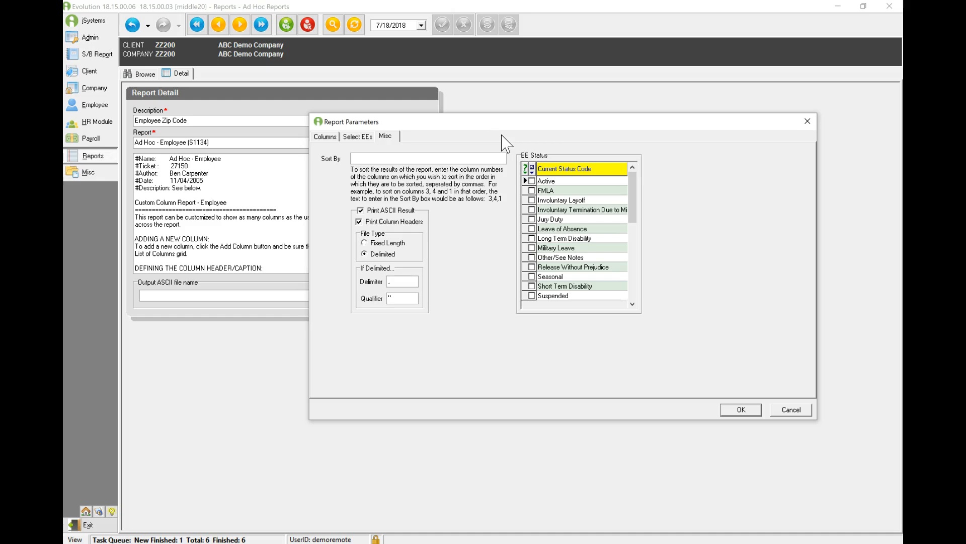
pyautogui.click(367, 159)
pyautogui.write('3')
pyautogui.press('BackSpace')
# Step: Limit the report to employees with Active status and turn off the Print ASCII Result option
pyautogui.click(533, 181)
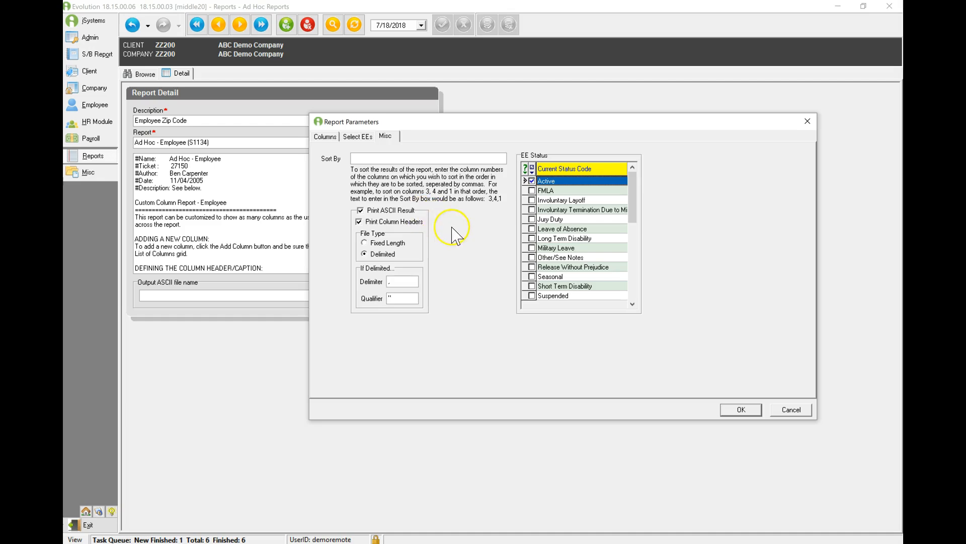
pyautogui.click(361, 211)
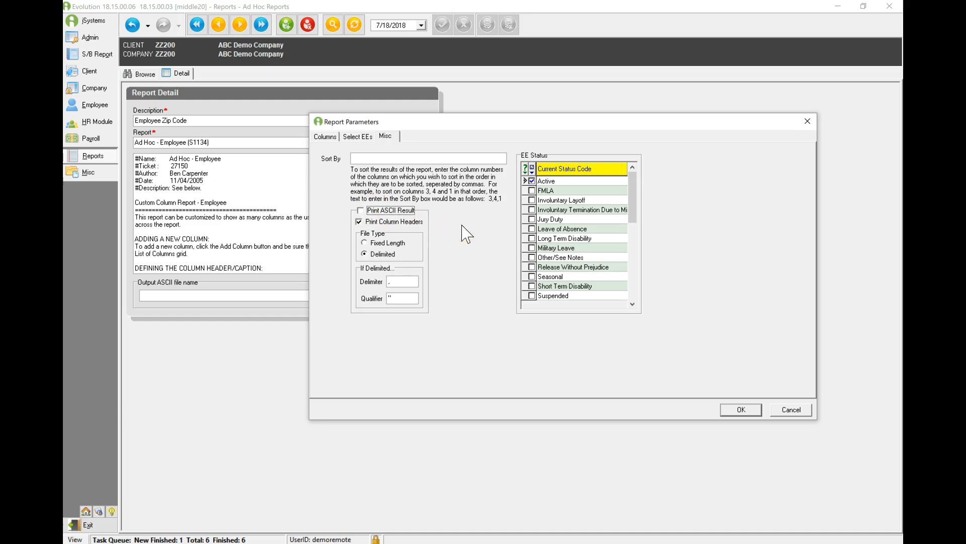
# Step: Turn on the Print ASCII Result option, check its delimiter and qualifier fields, and turn the option off again
pyautogui.click(361, 211)
pyautogui.click(408, 278)
pyautogui.click(403, 297)
pyautogui.click(361, 210)
# Step: Accept the report parameters, then post and commit the Employee Zip Code report
pyautogui.click(743, 410)
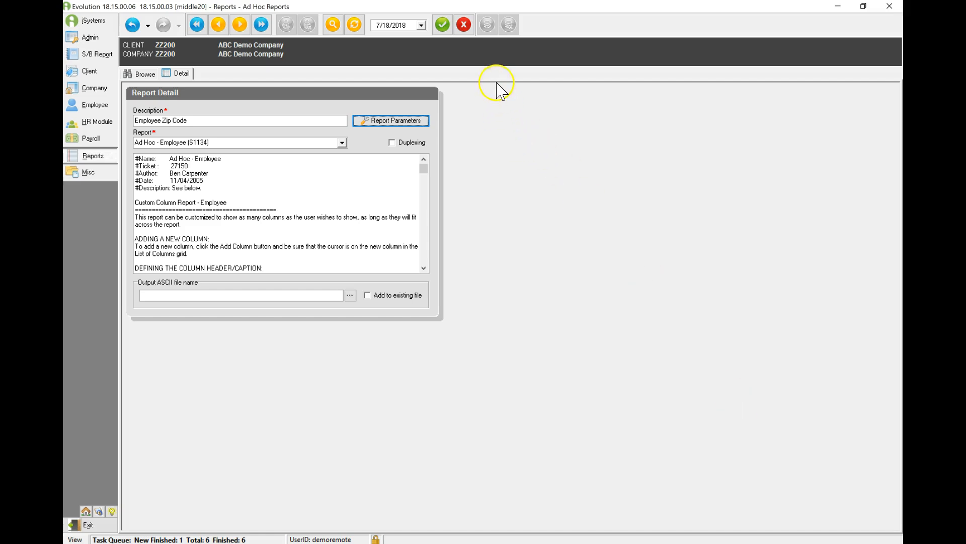
pyautogui.click(445, 33)
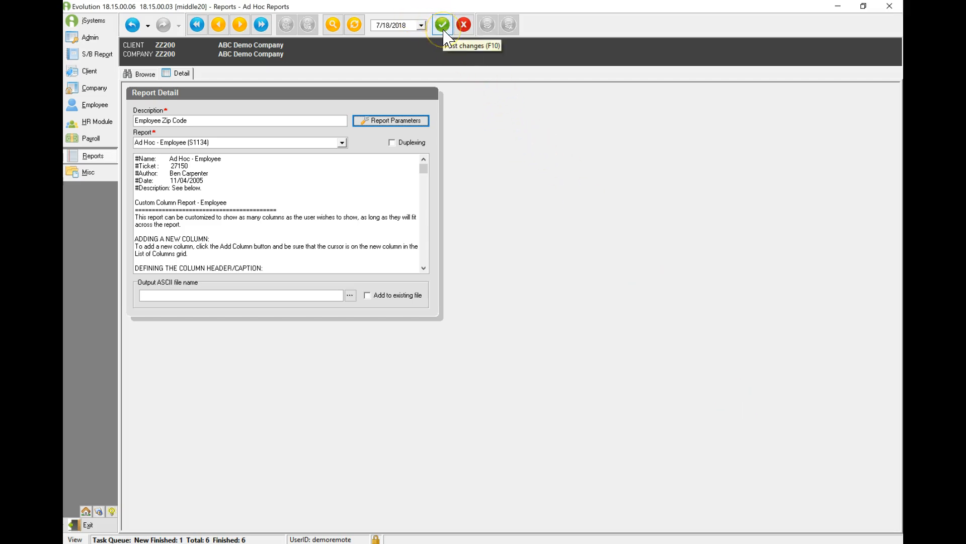
pyautogui.click(492, 31)
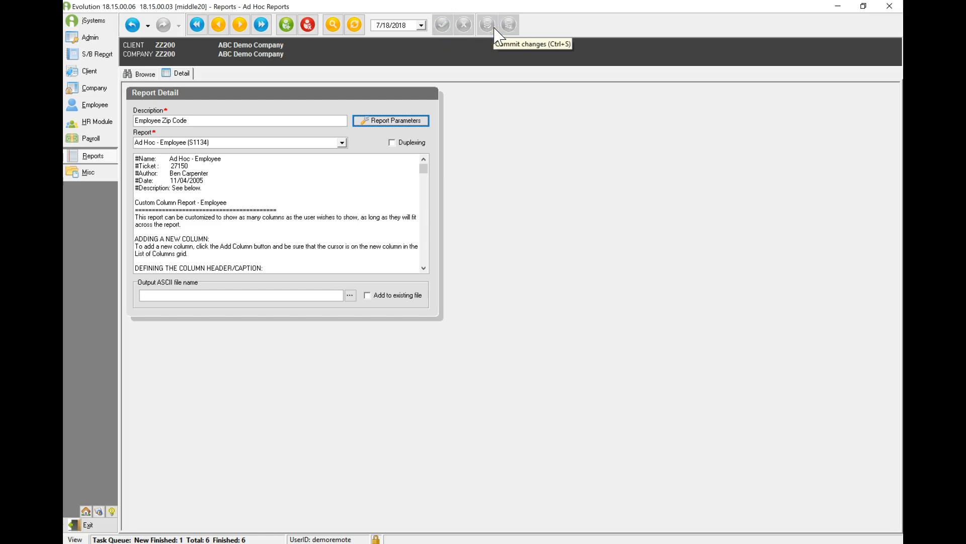
# Step: Run the Employee Zip Code report through the queue with its saved parameters and view the result in the task queue
pyautogui.click(145, 74)
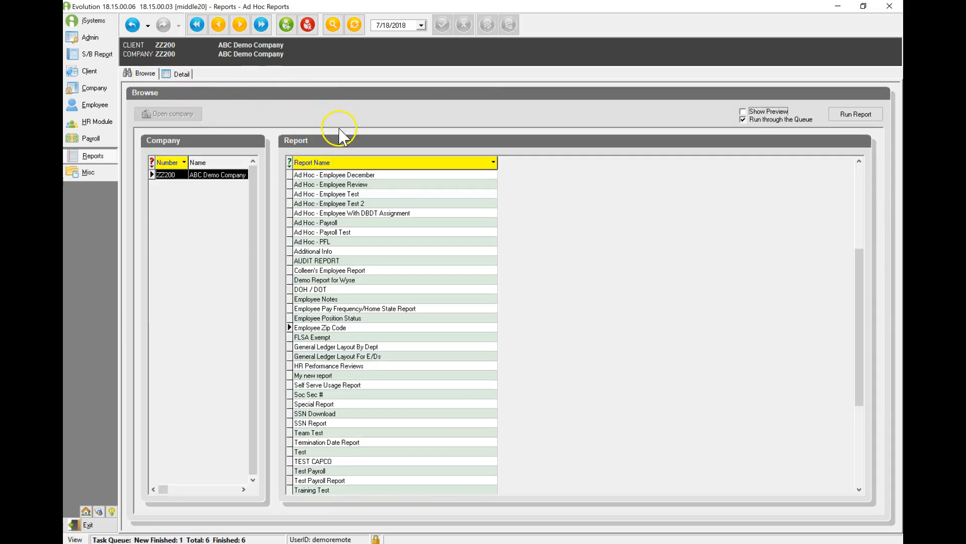
pyautogui.click(305, 328)
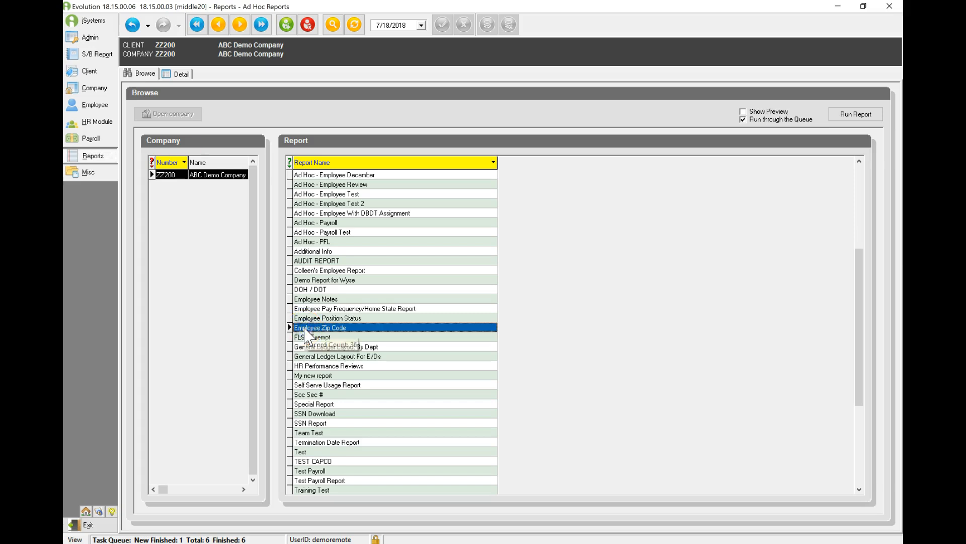
pyautogui.click(857, 116)
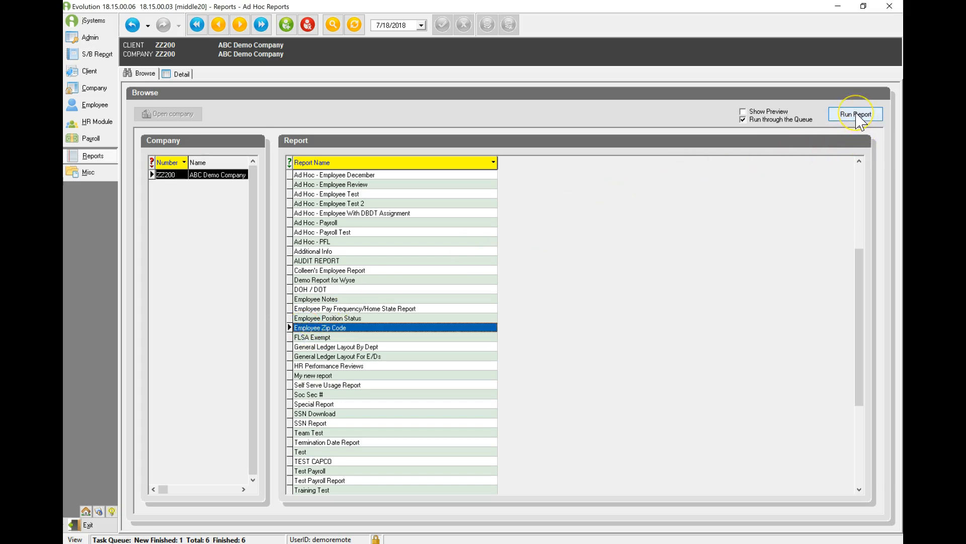
pyautogui.click(856, 115)
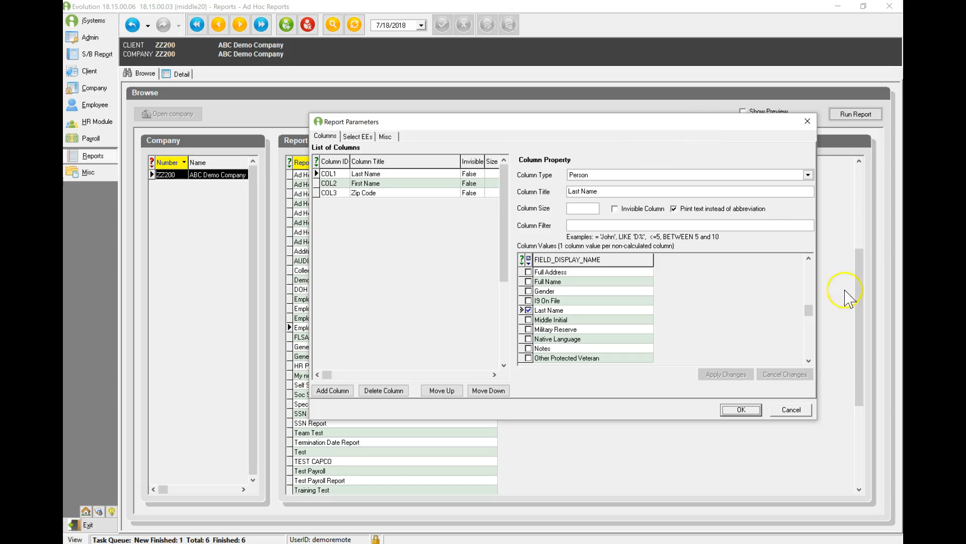
pyautogui.click(745, 410)
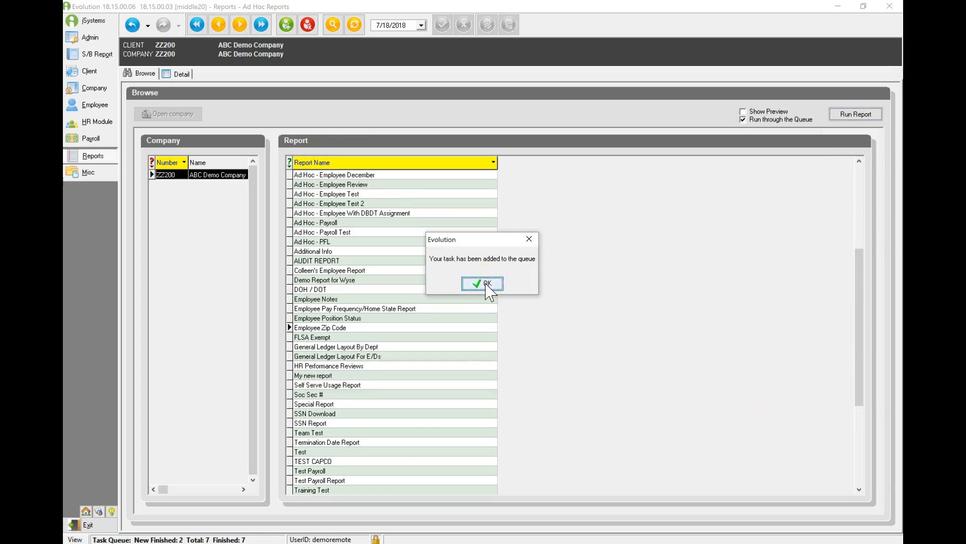
pyautogui.click(485, 283)
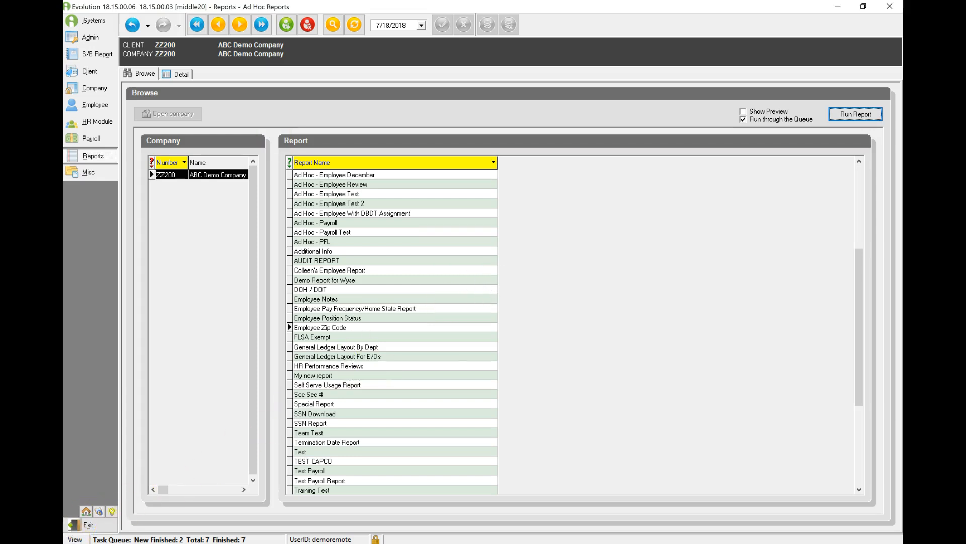
pyautogui.click(74, 539)
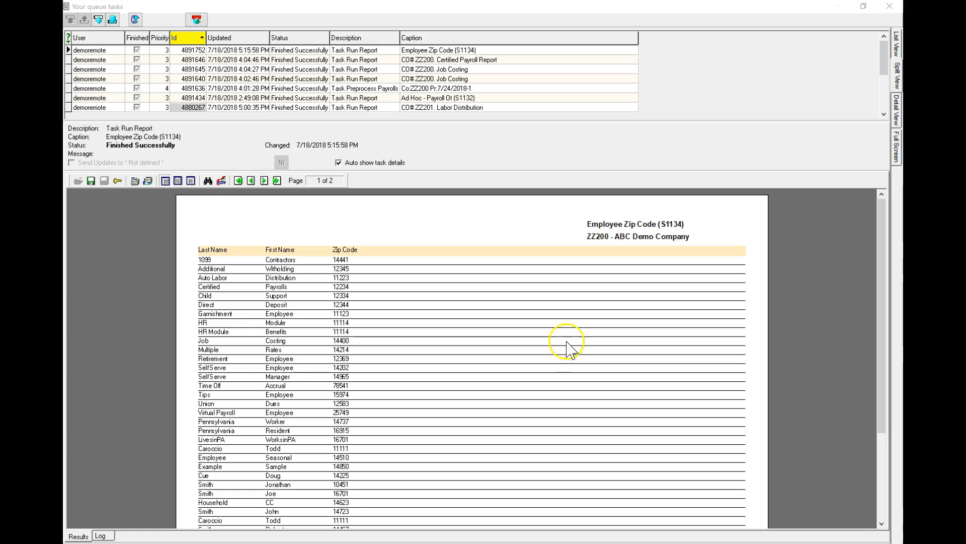
pyautogui.click(889, 7)
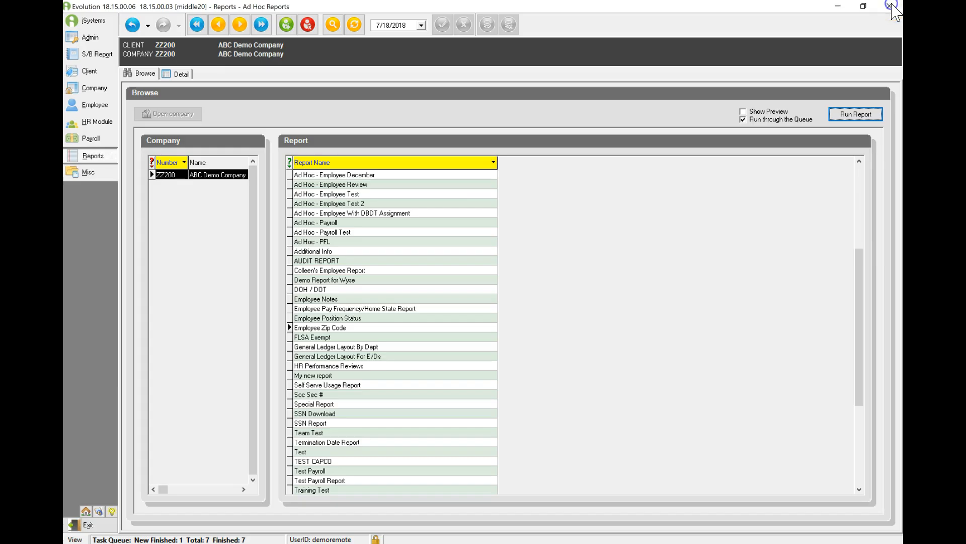
# Step: Run the Employee Zip Code report again with Print ASCII Result turned on and open its result in the task queue
pyautogui.click(846, 118)
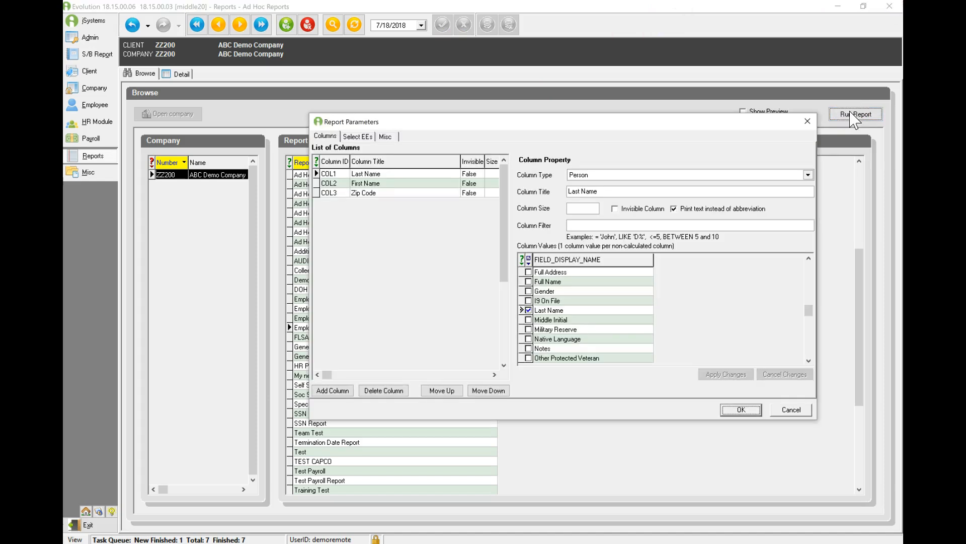
pyautogui.click(388, 137)
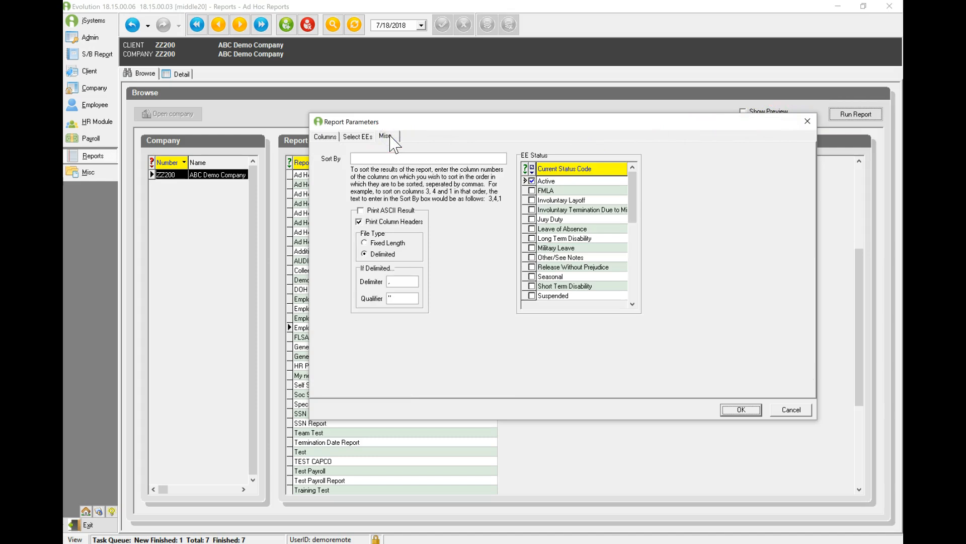
pyautogui.click(361, 211)
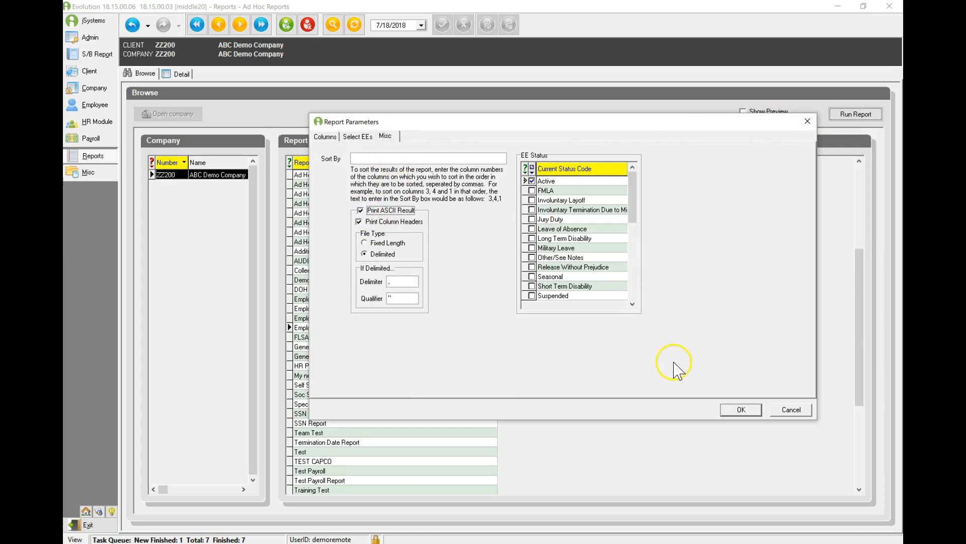
pyautogui.click(737, 412)
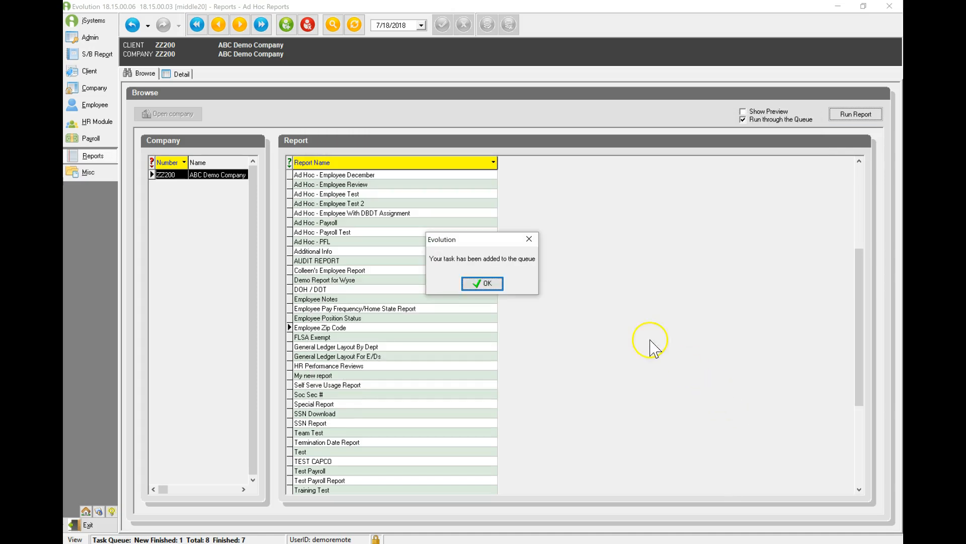
pyautogui.click(485, 285)
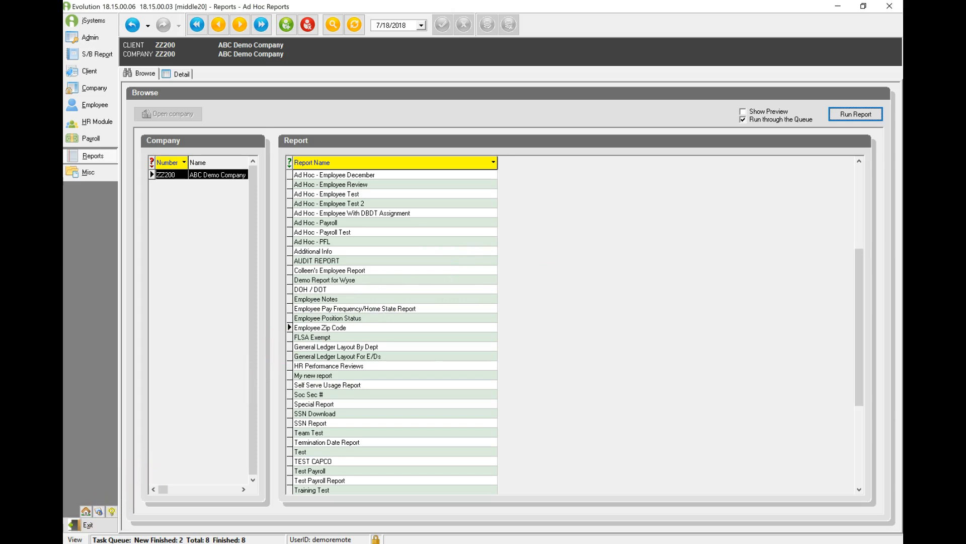
pyautogui.click(81, 539)
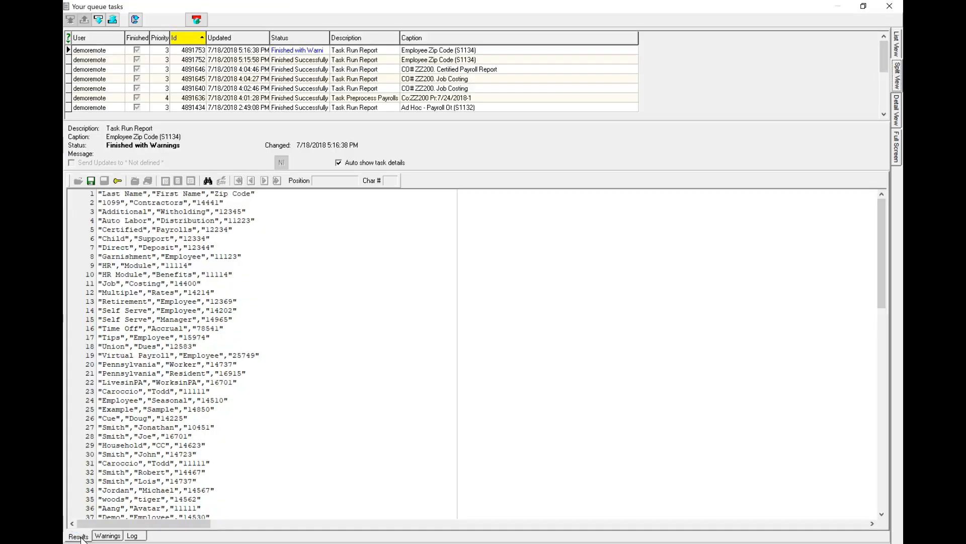
pyautogui.click(185, 524)
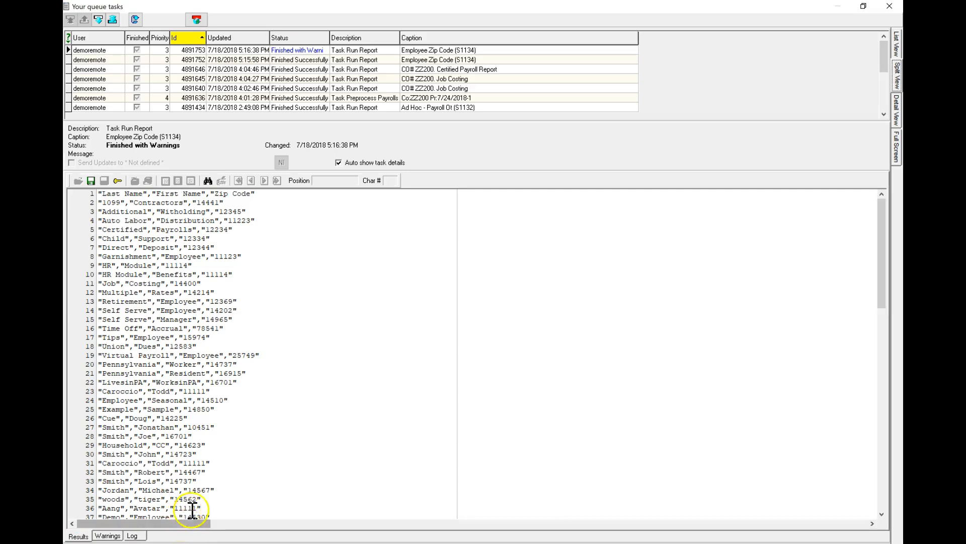
pyautogui.click(359, 466)
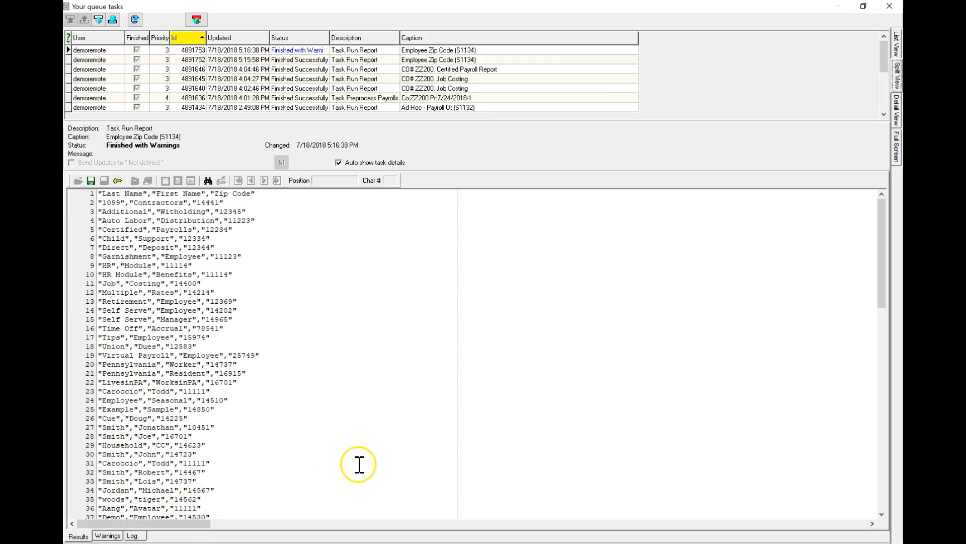
# Step: Save the ASCII result in Downloads as "Employee Zip Code .csv" with the file type All Files
pyautogui.click(93, 183)
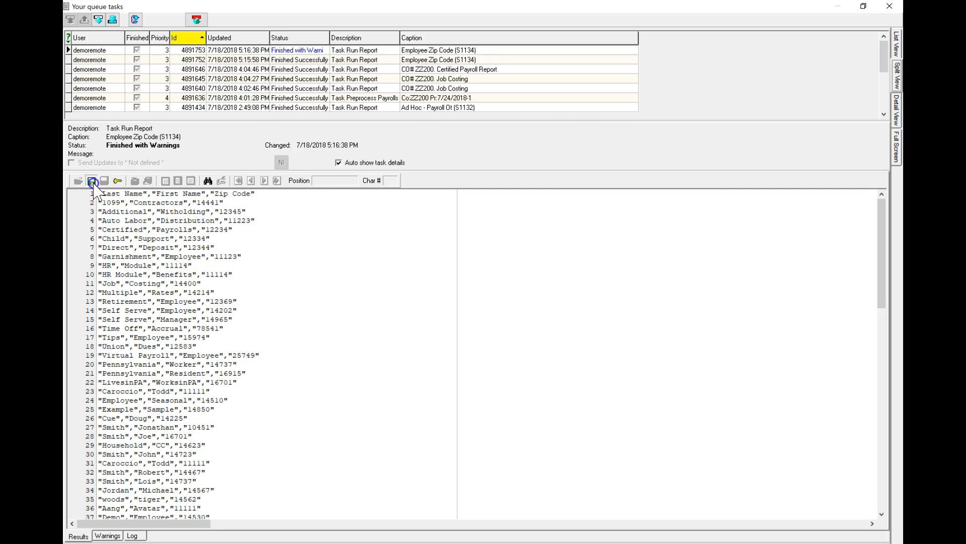
pyautogui.click(406, 283)
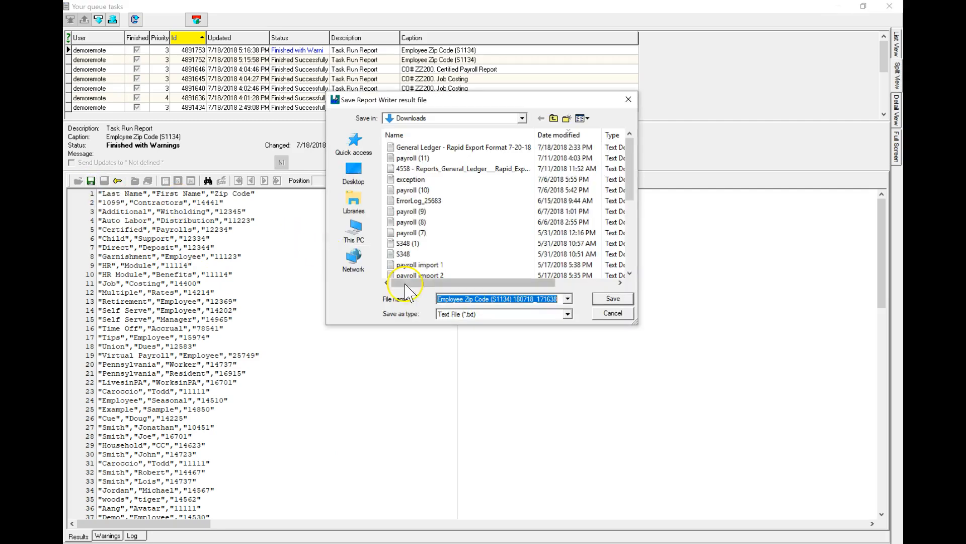
pyautogui.click(492, 301)
pyautogui.moveTo(492, 301); pyautogui.dragTo(686, 304)
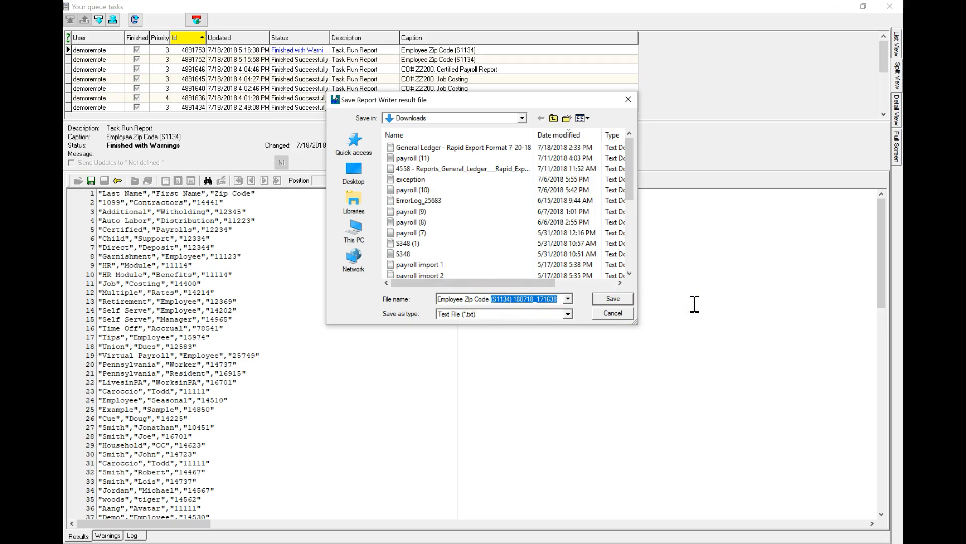
pyautogui.write('.csv')
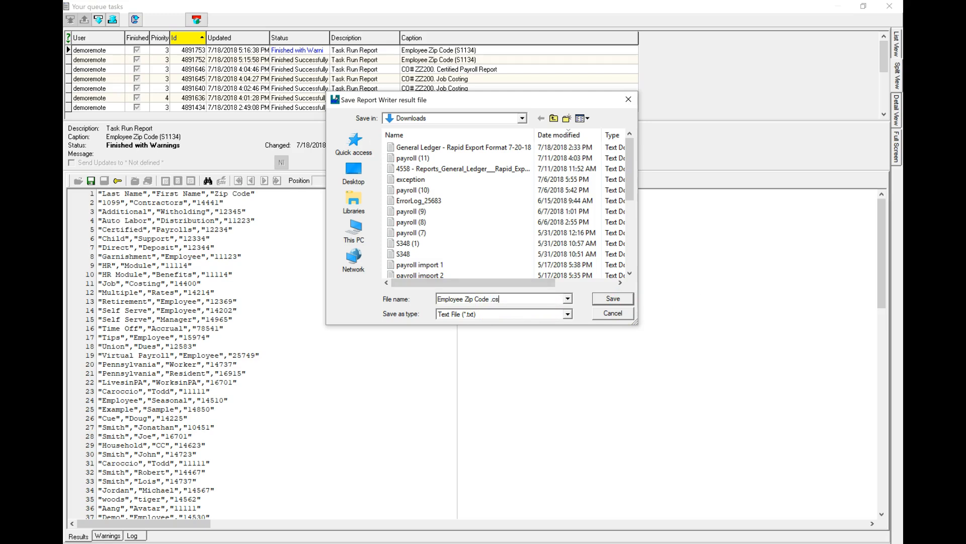
pyautogui.click(567, 314)
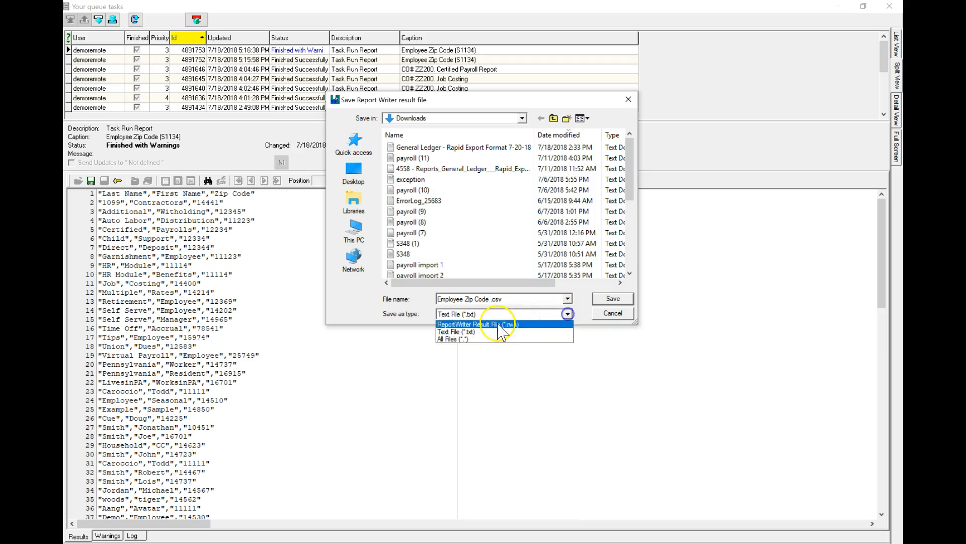
pyautogui.click(452, 338)
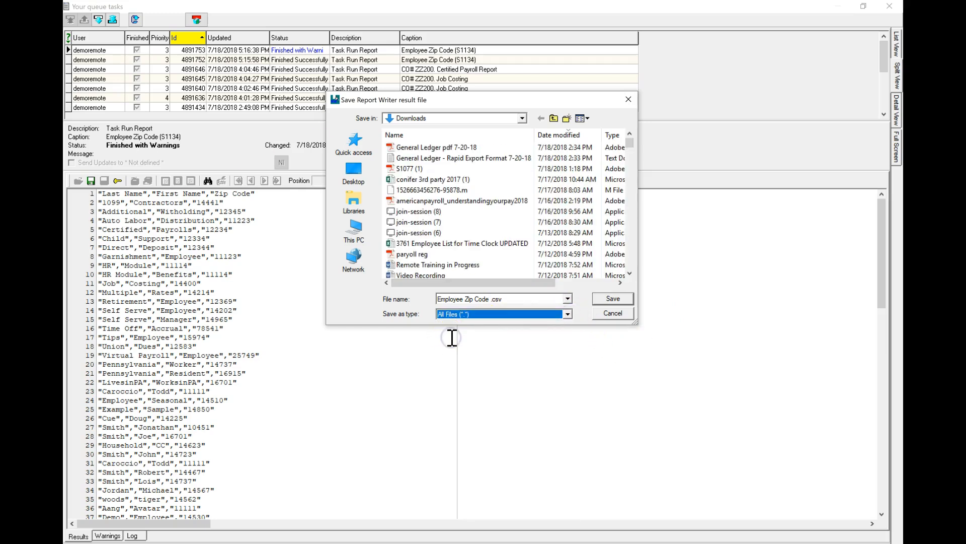
pyautogui.click(614, 298)
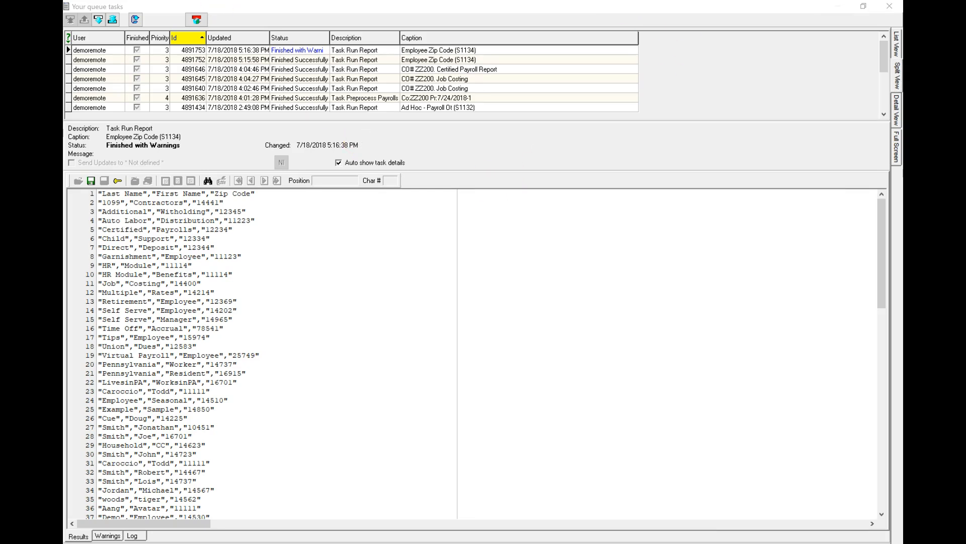
pyautogui.click(217, 20)
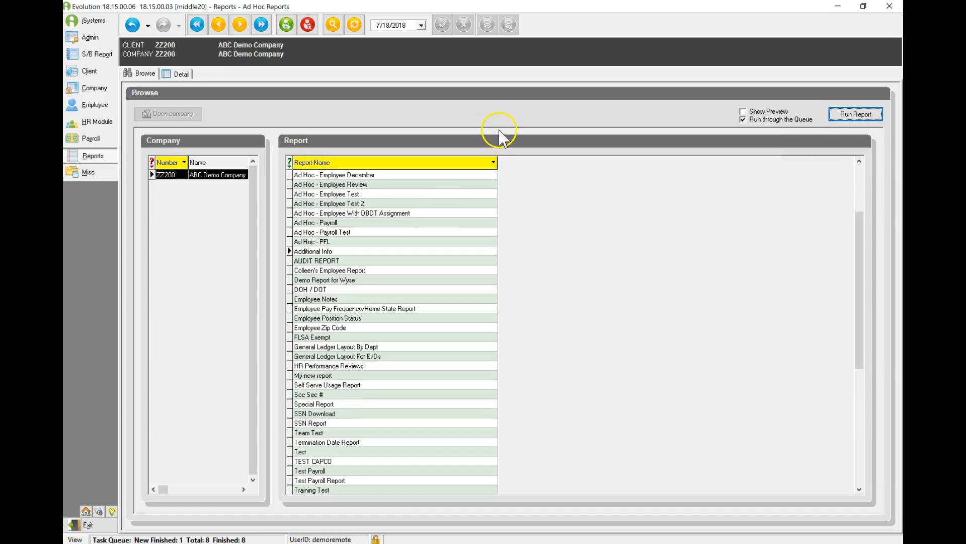
# Step: Create a new ad hoc report based on Ad Hoc - Company (S1153)
pyautogui.click(182, 74)
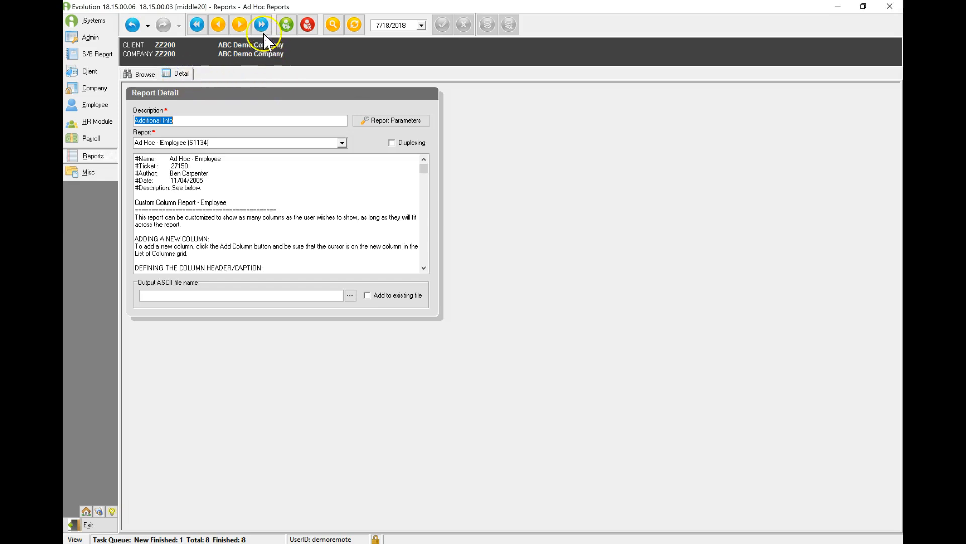
pyautogui.click(284, 27)
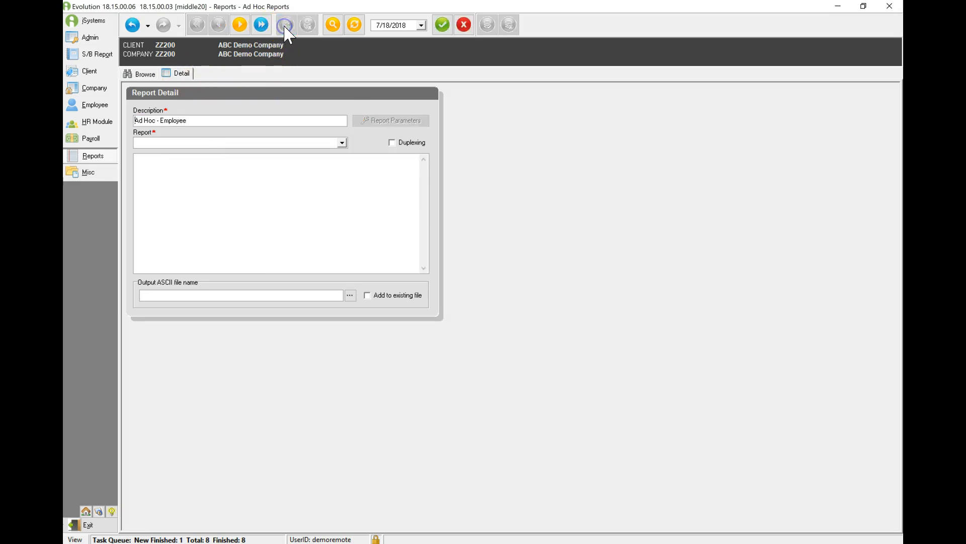
pyautogui.click(341, 142)
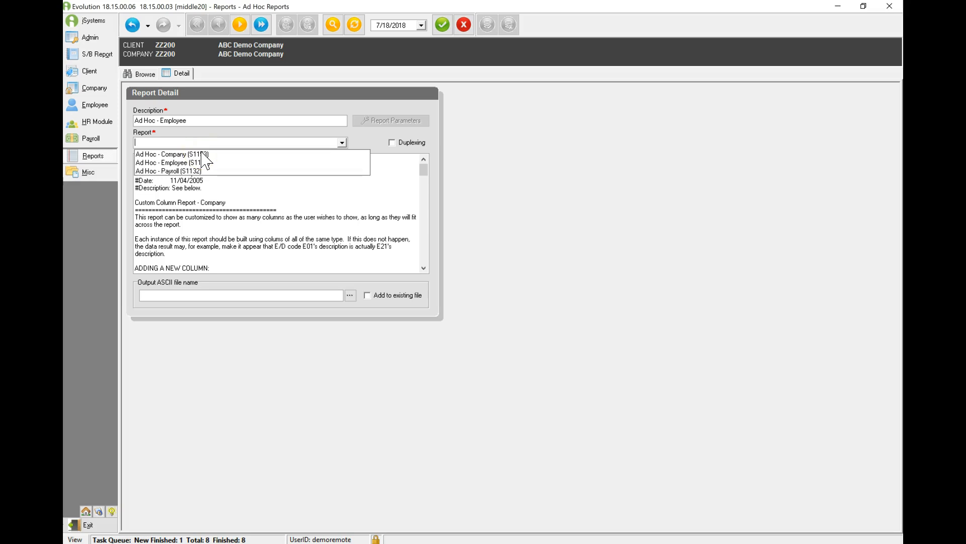
pyautogui.click(202, 155)
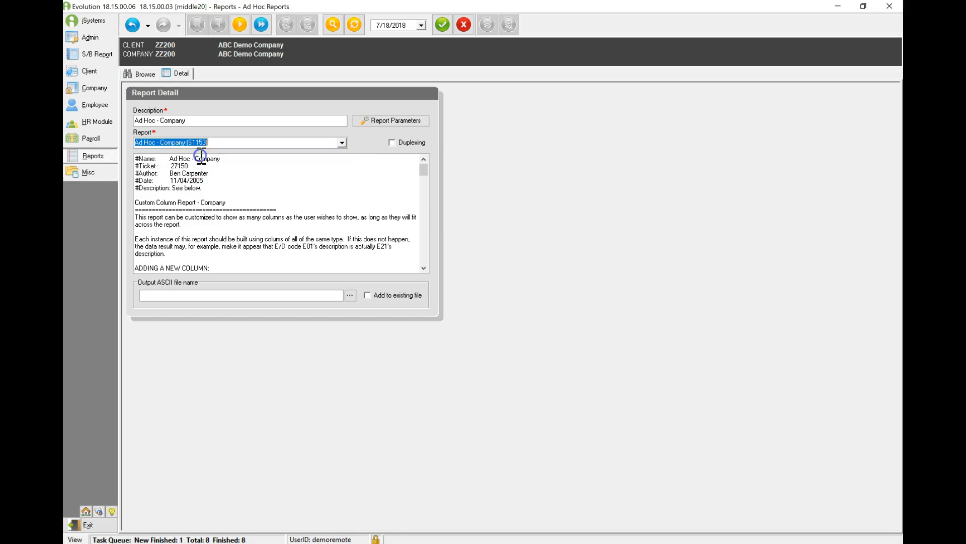
# Step: Examine the company report's parameters, including its sorting options, column list and available column types
pyautogui.click(398, 121)
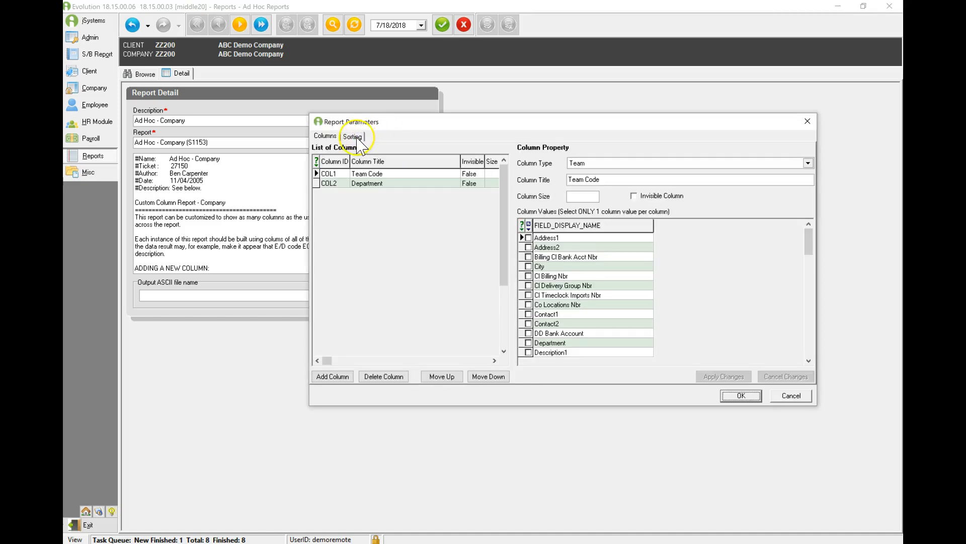
pyautogui.click(353, 136)
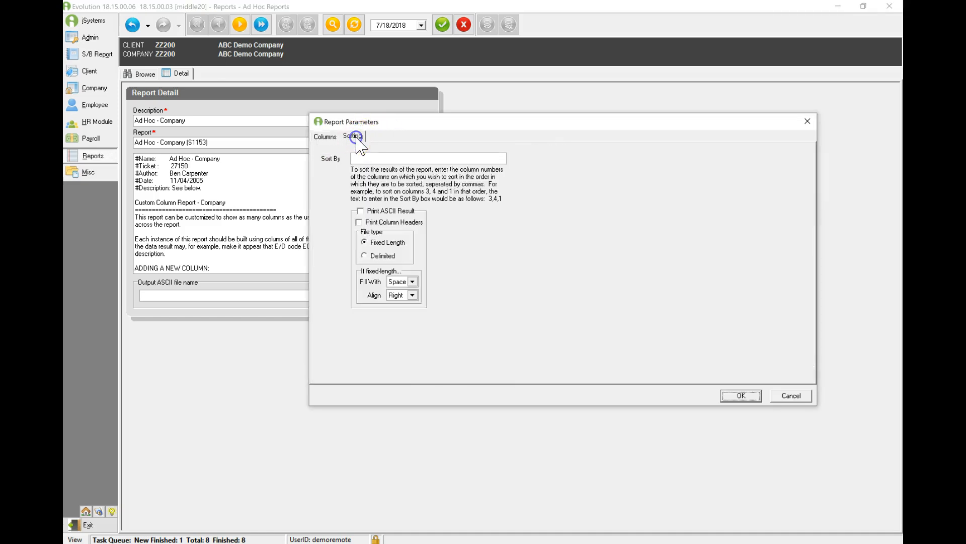
pyautogui.click(328, 136)
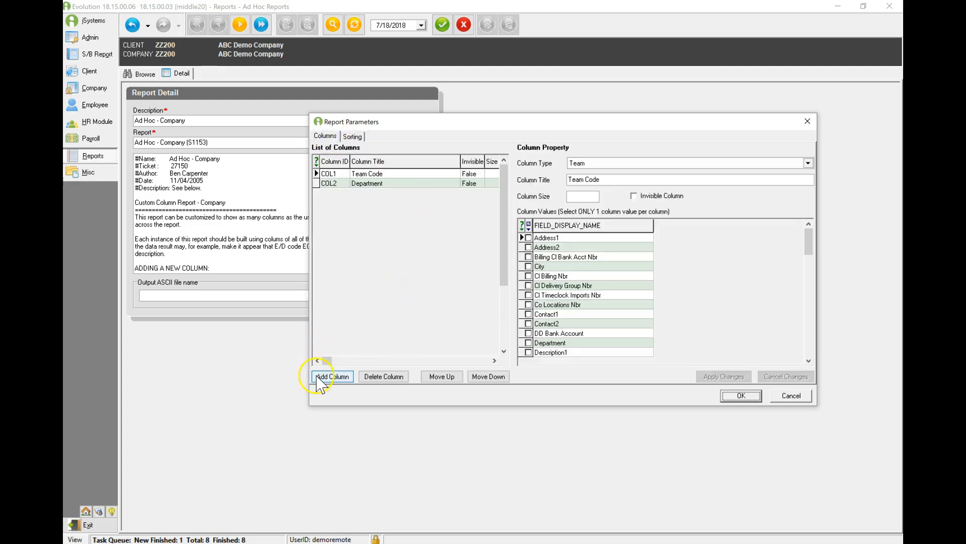
pyautogui.click(381, 386)
pyautogui.click(808, 163)
pyautogui.moveTo(811, 221); pyautogui.dragTo(811, 174)
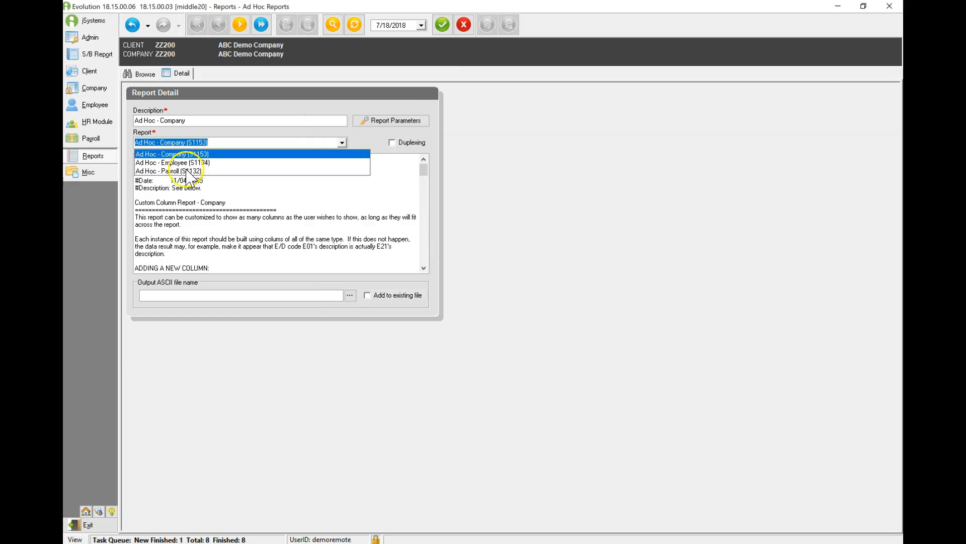
# Step: Switch the new report's type to Ad Hoc - Payroll (S1132) and open its report parameters
pyautogui.click(190, 168)
pyautogui.click(397, 121)
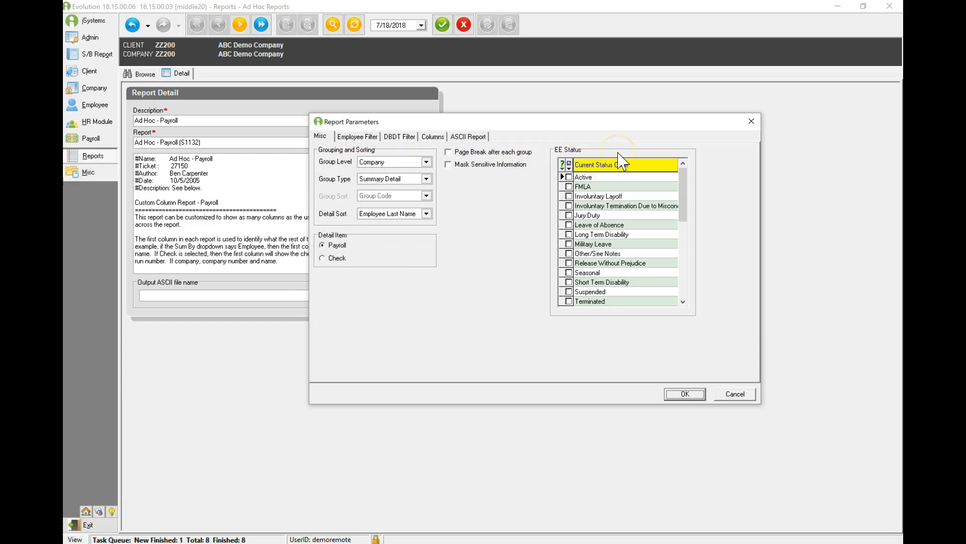
# Step: Examine the payroll report's employee filter, DBDT filter levels, column list and available column types, and close the parameters
pyautogui.click(353, 137)
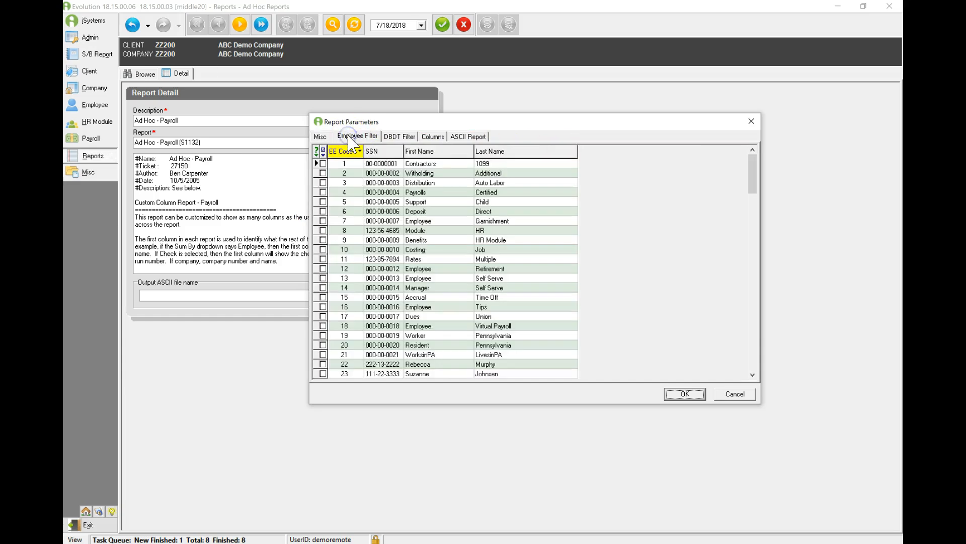
pyautogui.click(399, 136)
pyautogui.click(403, 153)
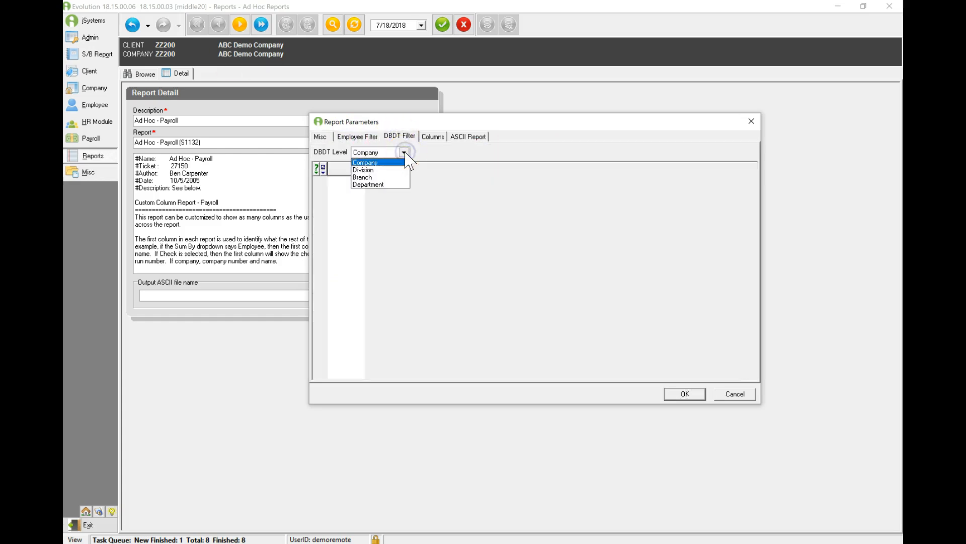
pyautogui.click(433, 141)
pyautogui.click(437, 138)
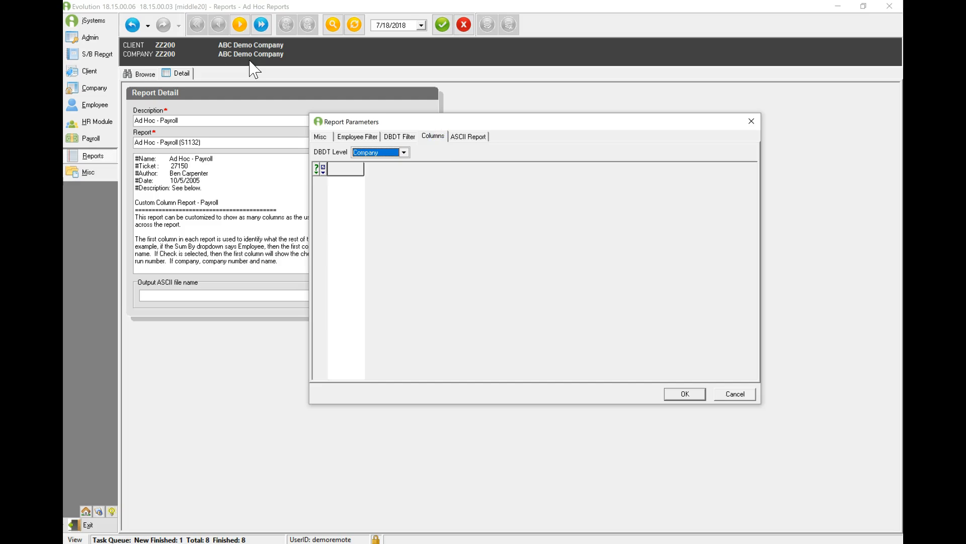
pyautogui.click(433, 135)
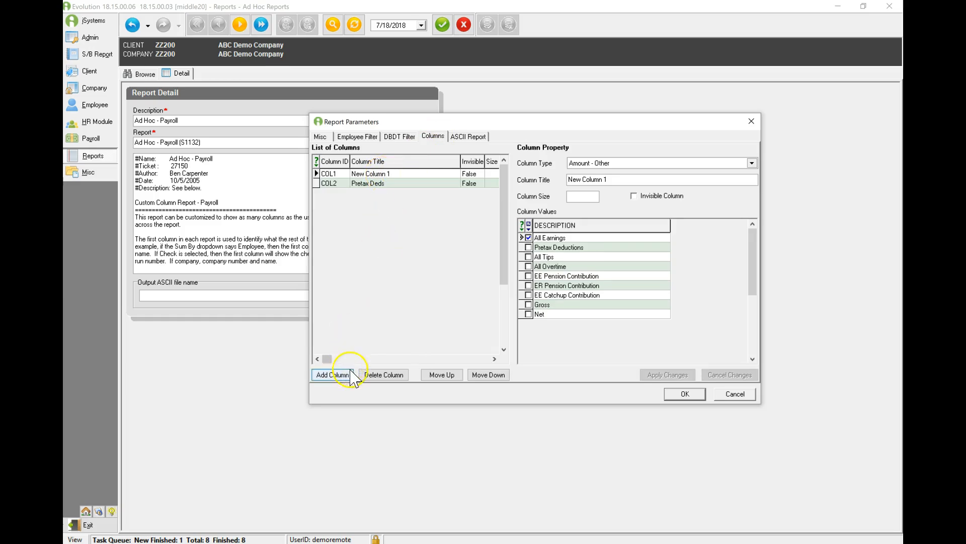
pyautogui.click(752, 162)
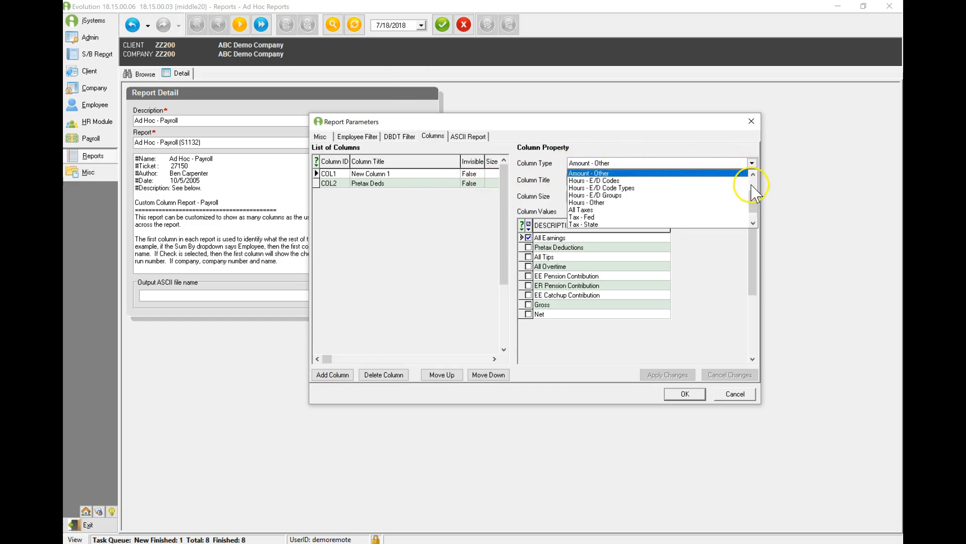
pyautogui.moveTo(753, 212); pyautogui.dragTo(756, 191)
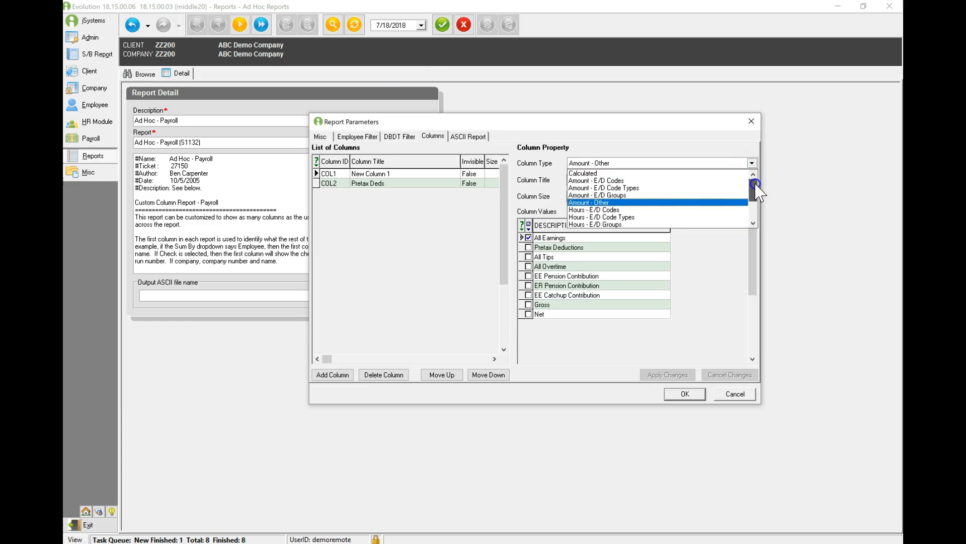
pyautogui.moveTo(755, 183)
pyautogui.mouseDown()
pyautogui.moveTo(755, 218)
pyautogui.moveTo(753, 173)
pyautogui.mouseUp()
pyautogui.click(752, 122)
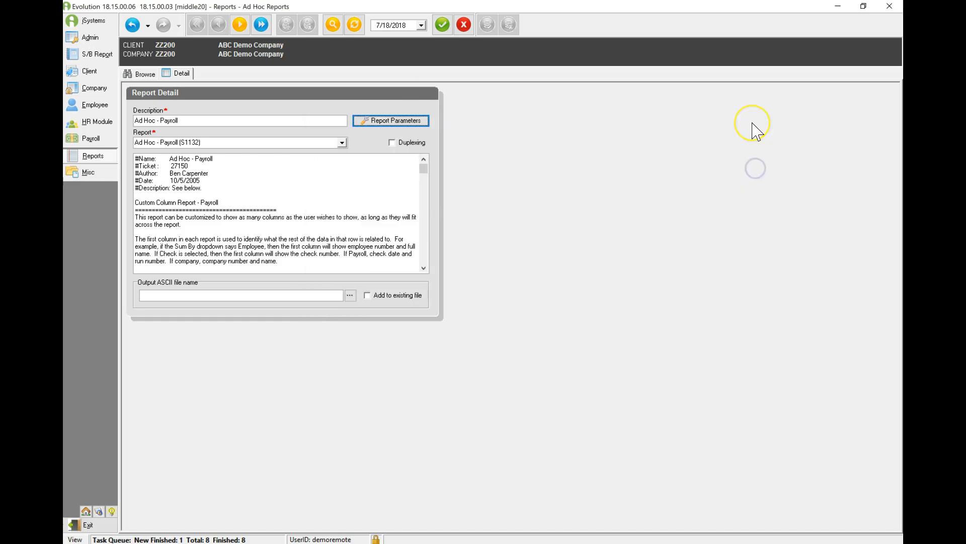